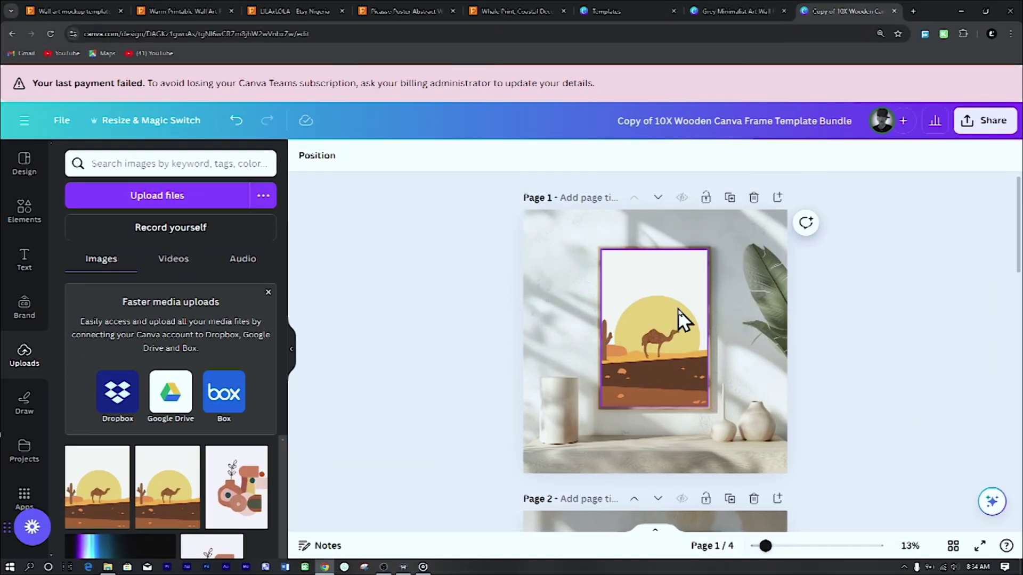
In Canva, send the camel desert artwork backward so it sits behind the shadow overlay
right_click(677, 309)
mouse_move(708, 295)
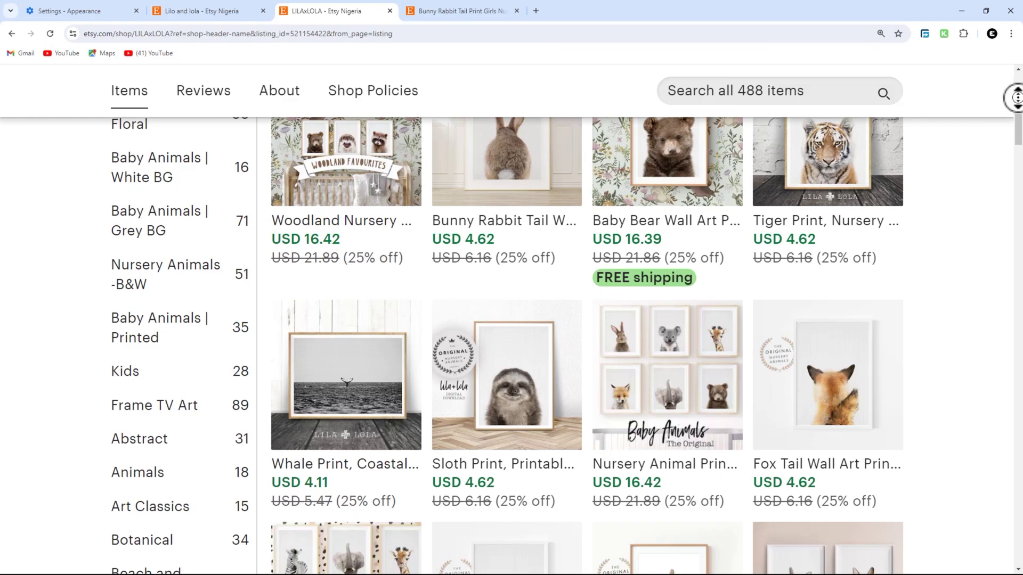
Switch to the Bunny Rabbit Tail Print listing and play its framed bunny video
scroll(1015, 77, up, 2)
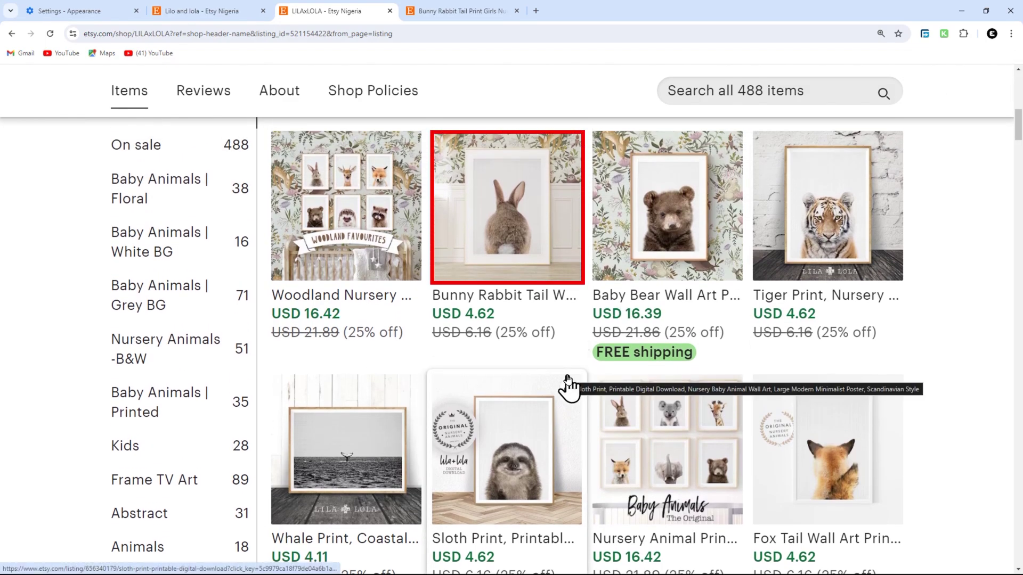
key(ctrl+Tab)
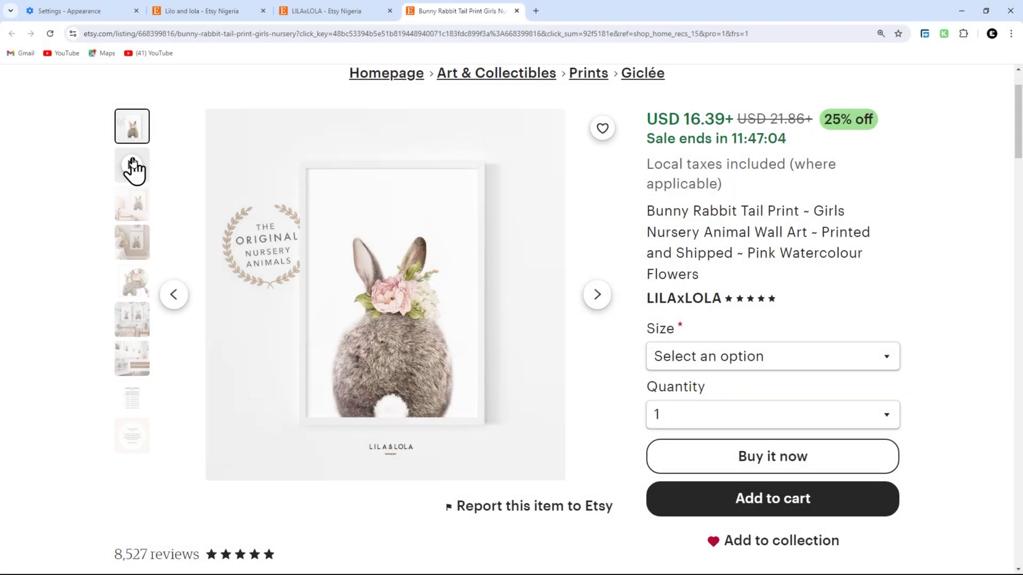
click(133, 165)
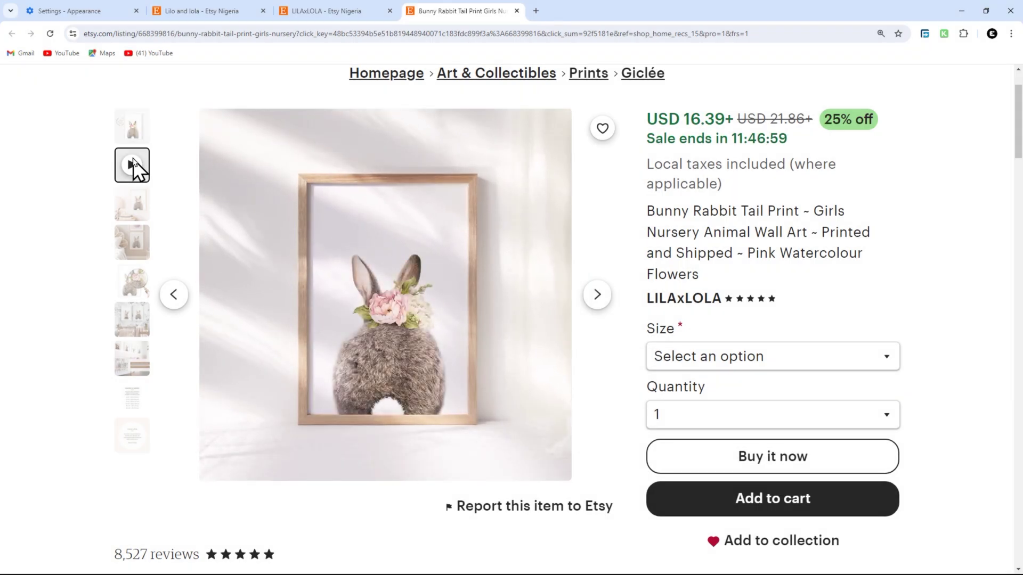
scroll(639, 331, down, 15)
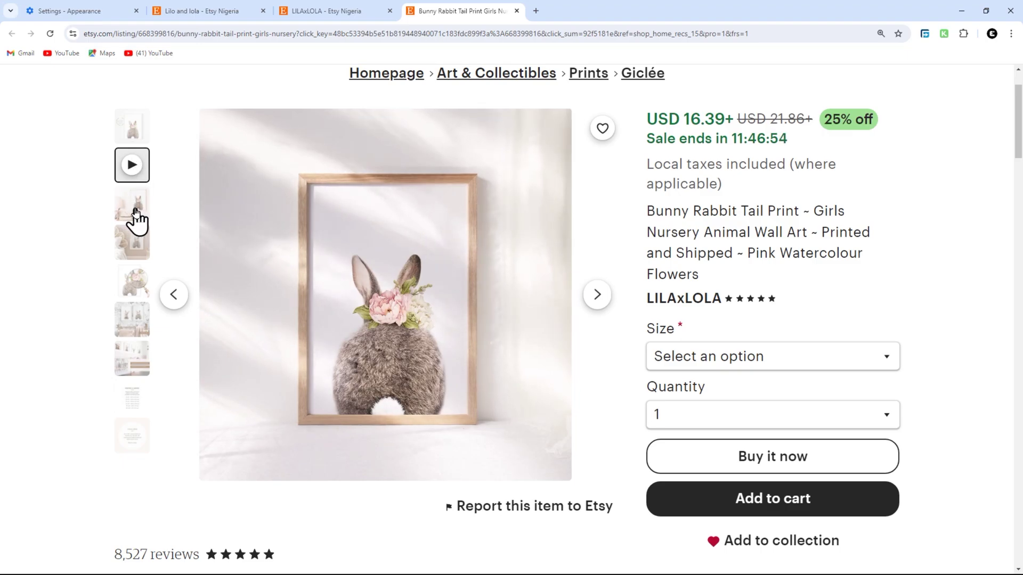
Browse the listing photos: nursery lamp, bedroom headboard, magnifier close-up, crib, and four-print nursery
click(136, 216)
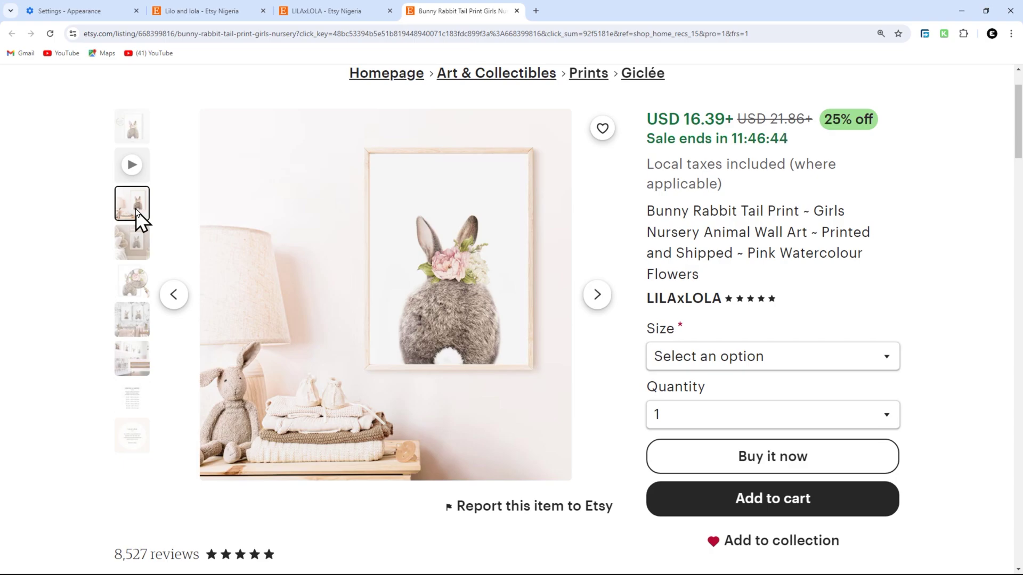
click(133, 245)
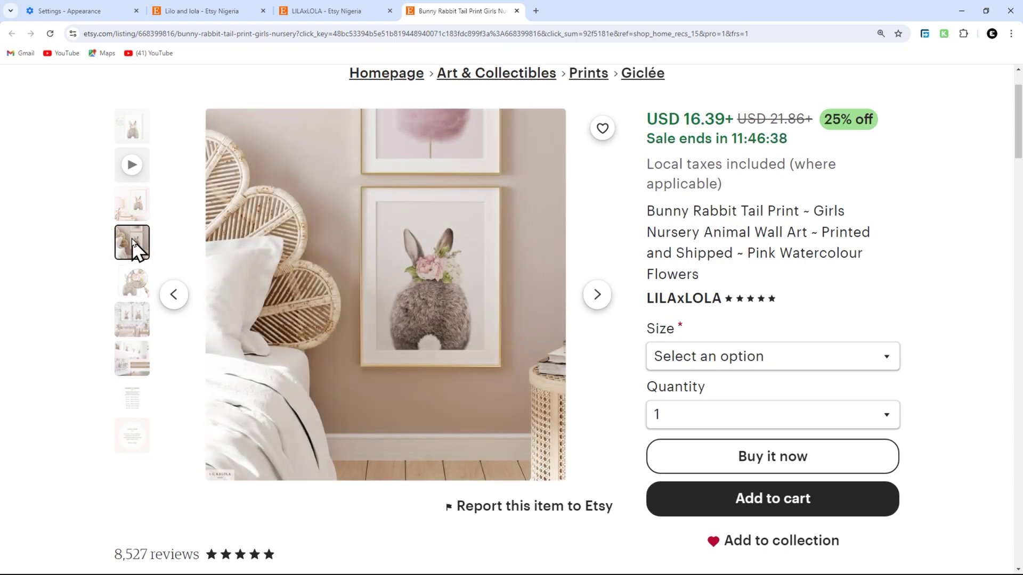
click(137, 285)
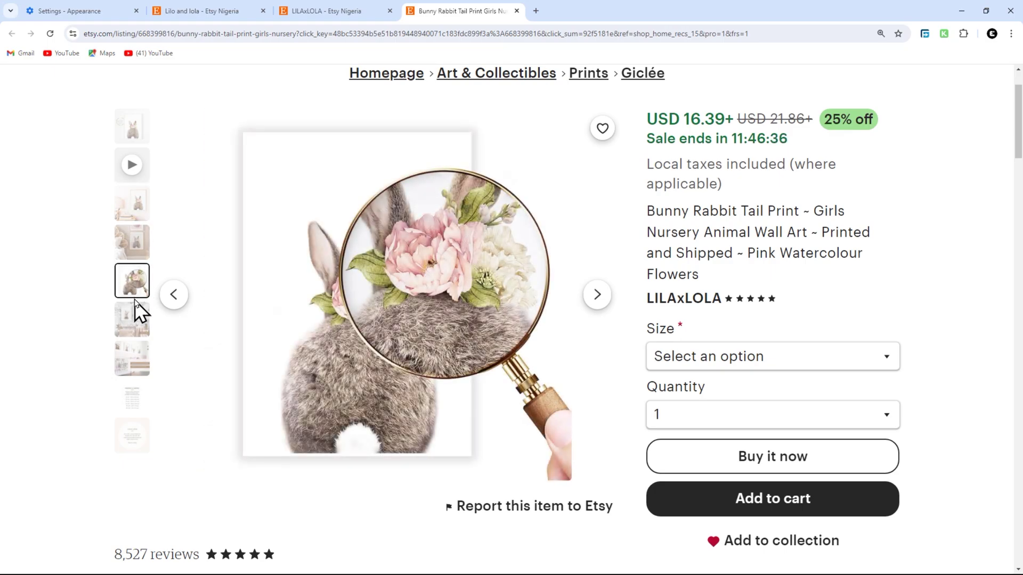
click(134, 314)
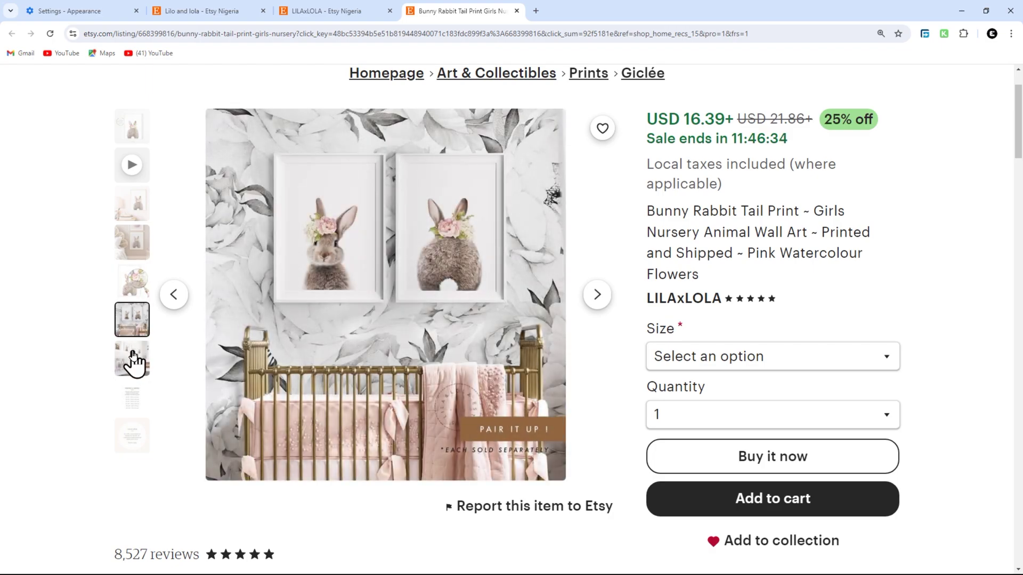
click(133, 358)
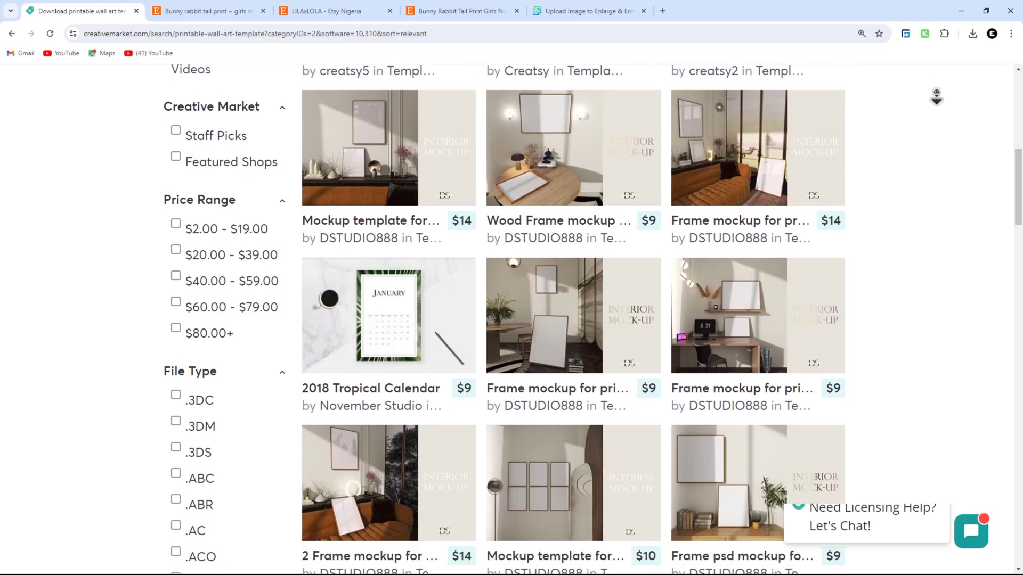
Scroll and autoscroll through the Creative Market printable wall art template mockup results
scroll(935, 97, down, 2)
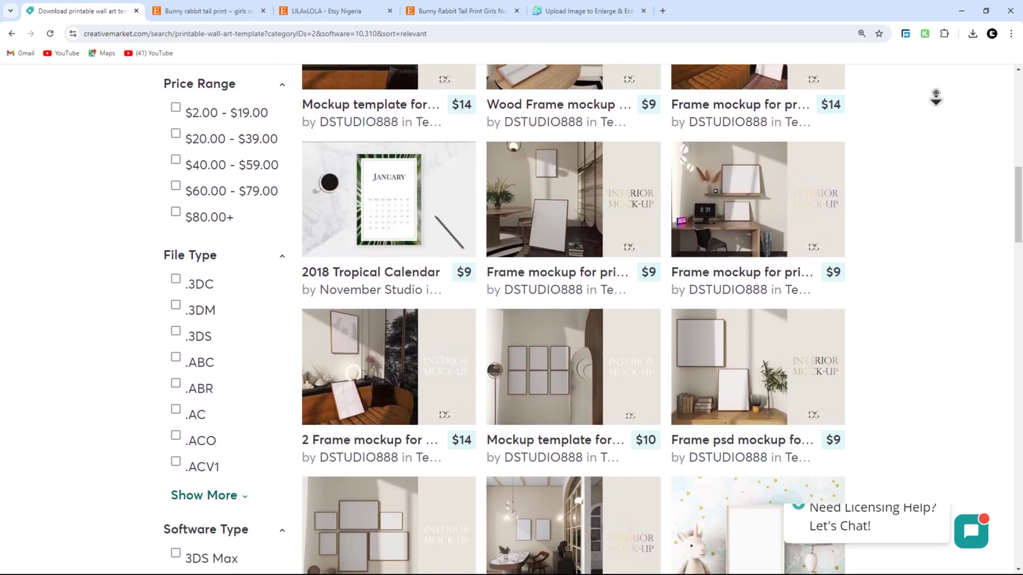
scroll(936, 98, down, 2)
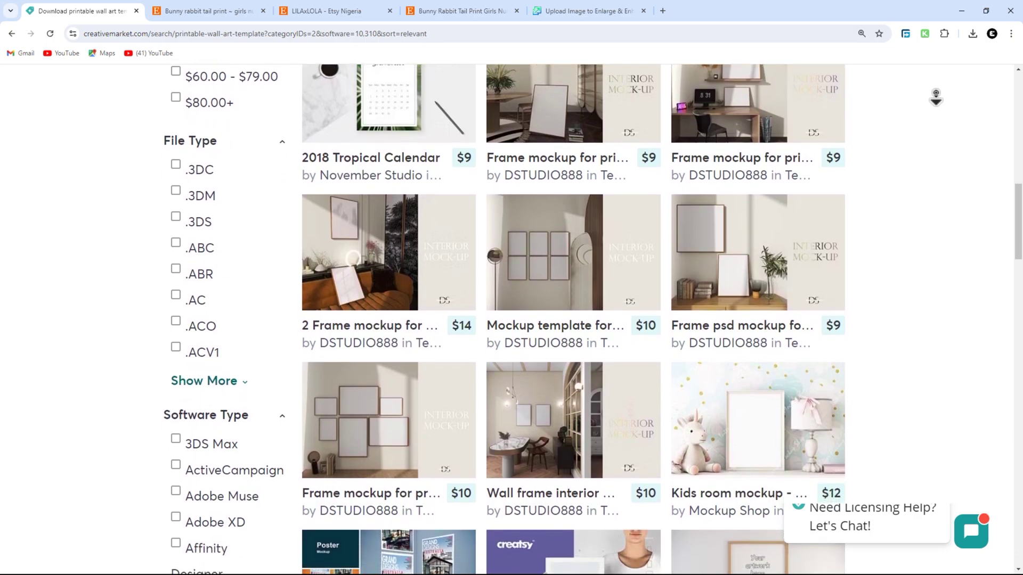
scroll(936, 97, down, 3)
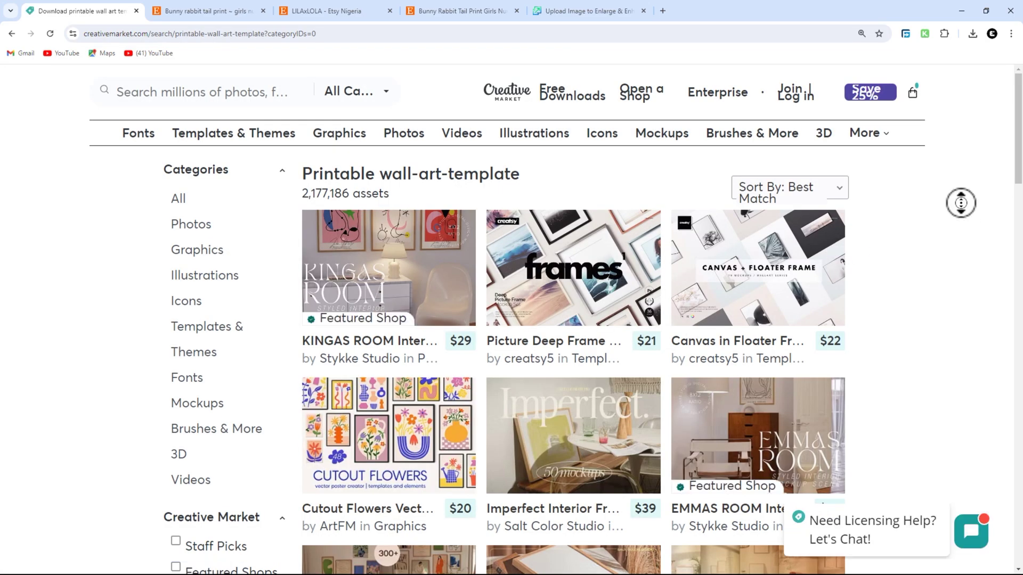
middle_click(968, 247)
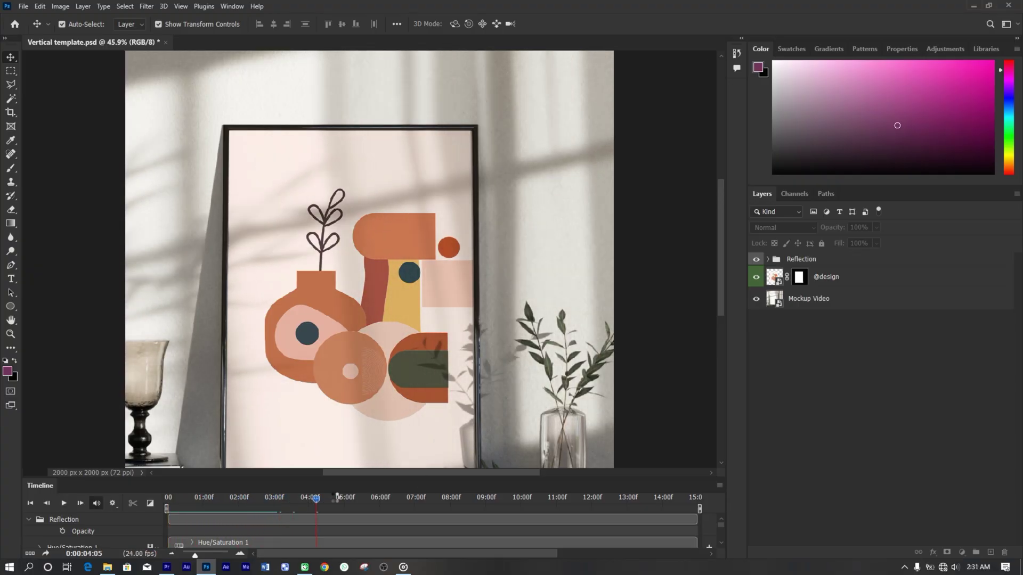
Stop the video, then open Lifestyle, Oblique Lifestyle 1, Oblique Lifestyle 2 and Primary in Photoshop
click(398, 500)
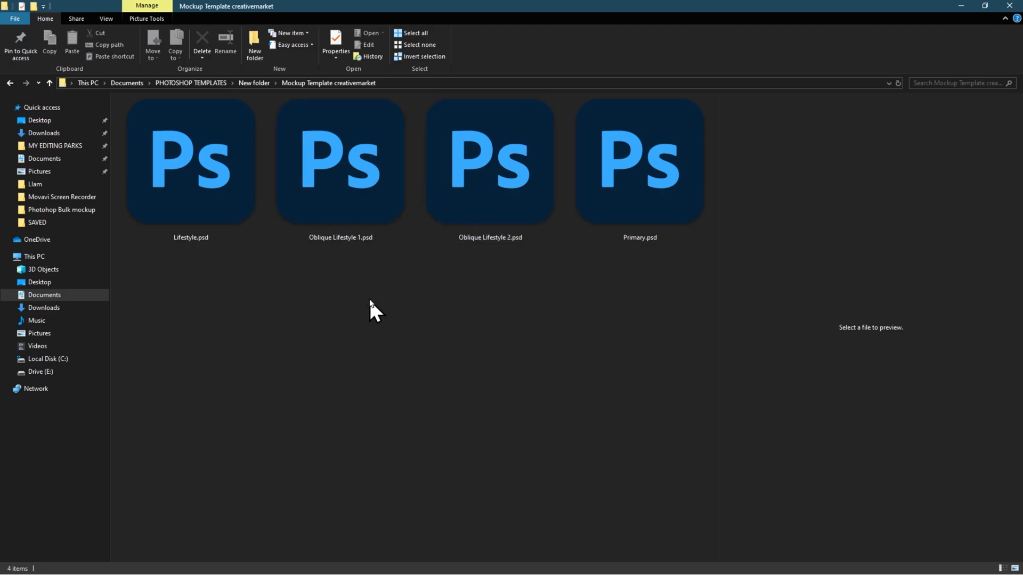
key(ctrl+a)
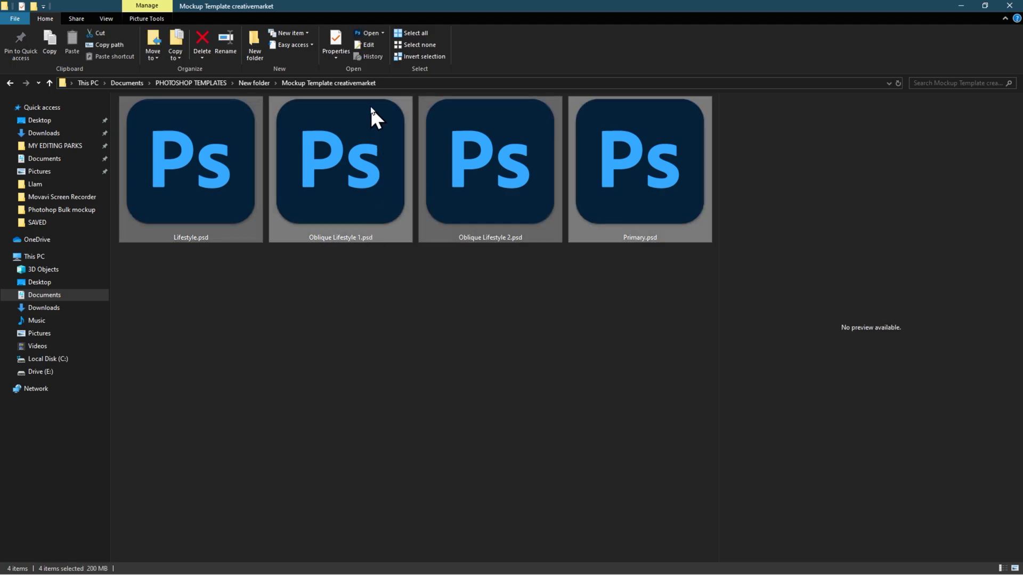
click(369, 33)
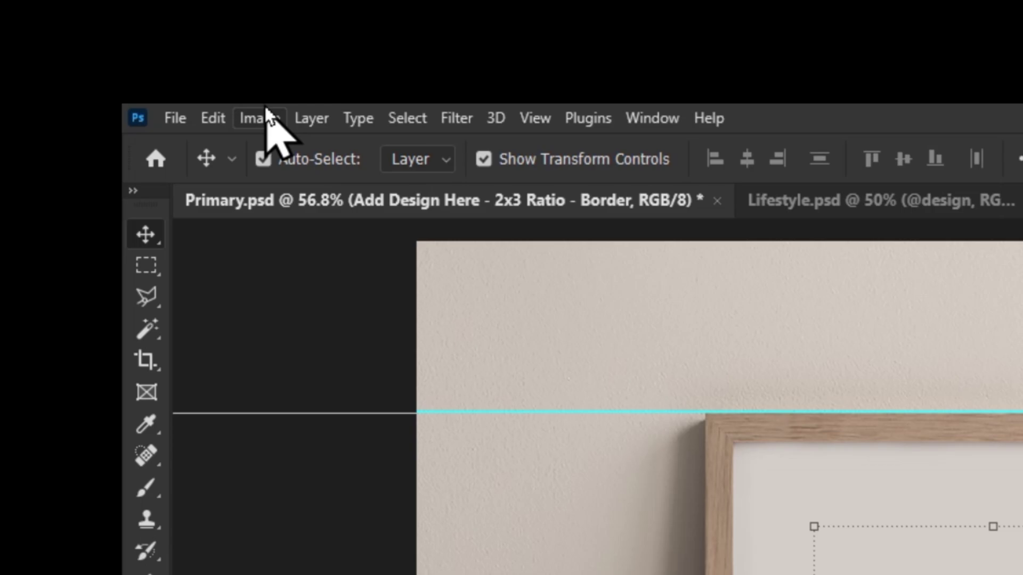
Resize Primary.psd from 1588 to 2000 pixels square in Image Size
click(231, 97)
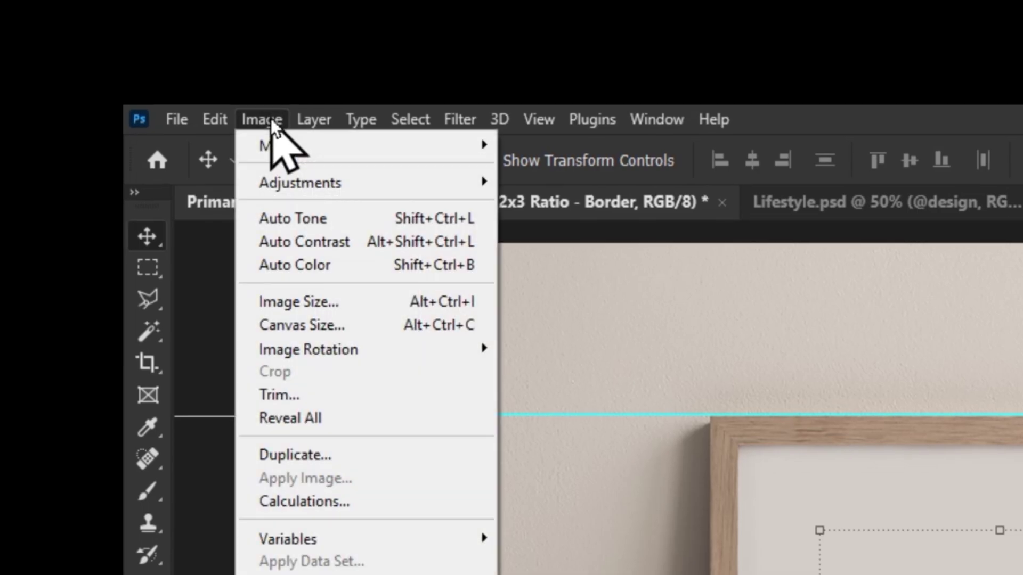
click(284, 307)
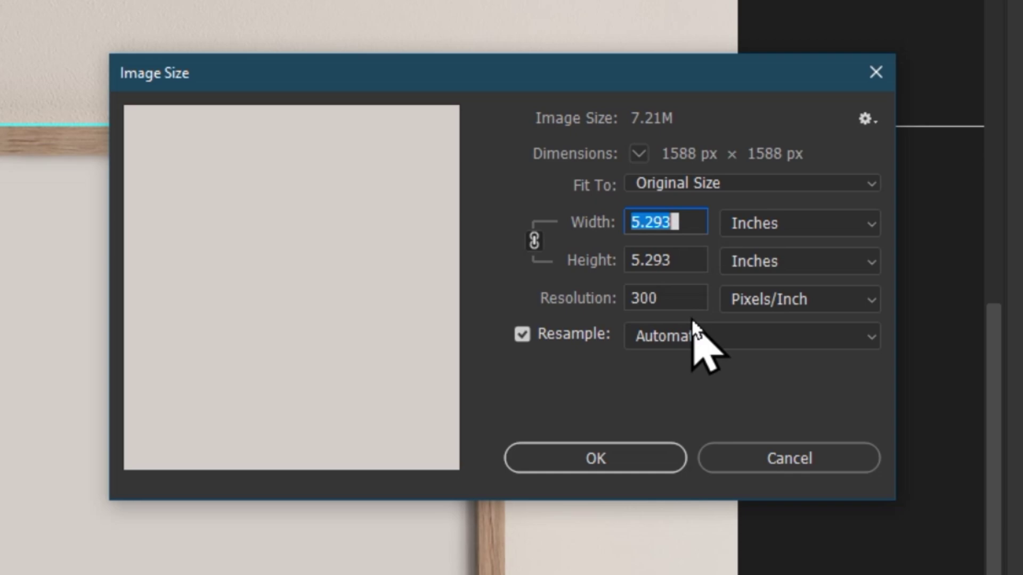
click(867, 223)
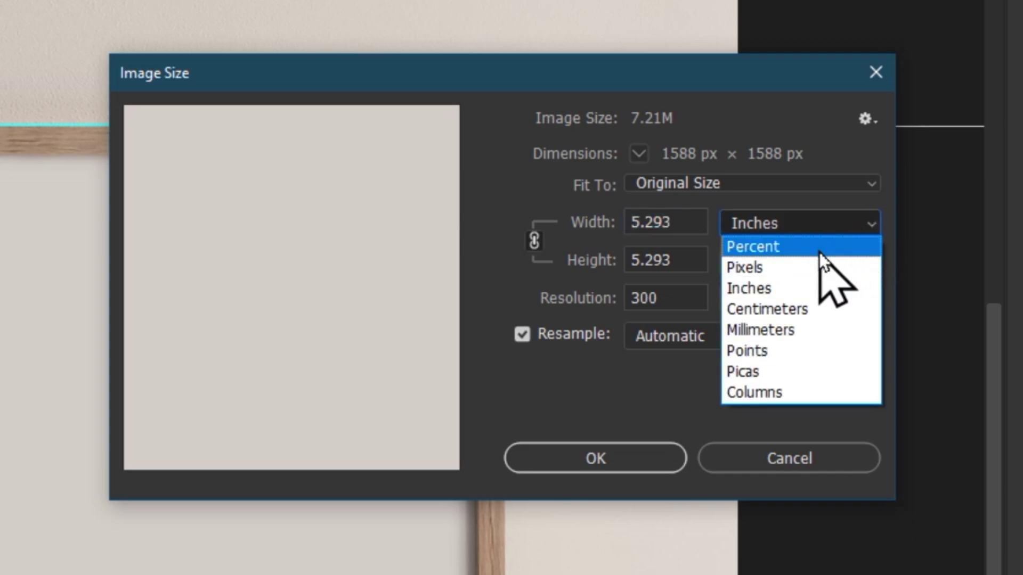
click(802, 267)
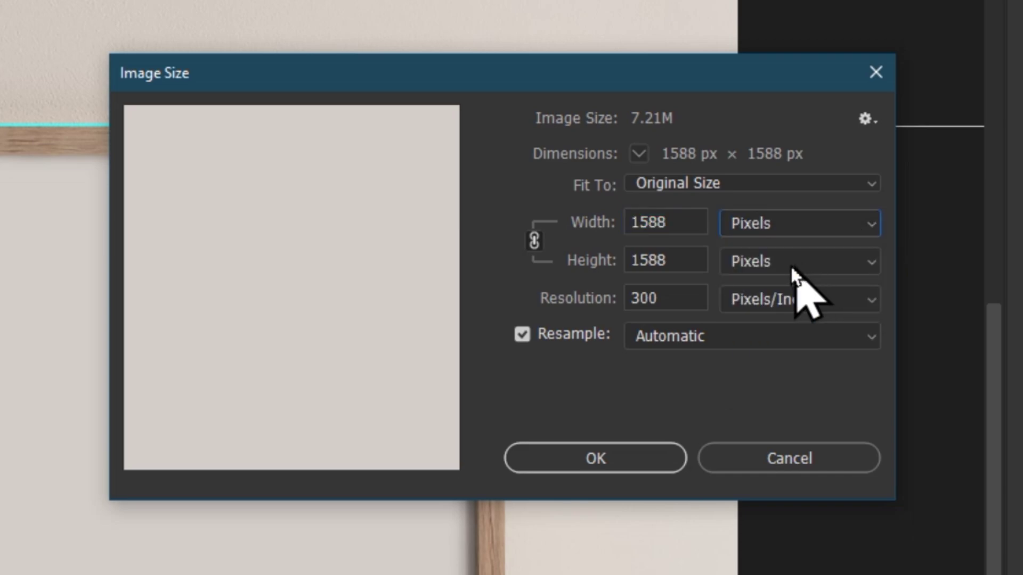
drag(669, 223, 490, 187)
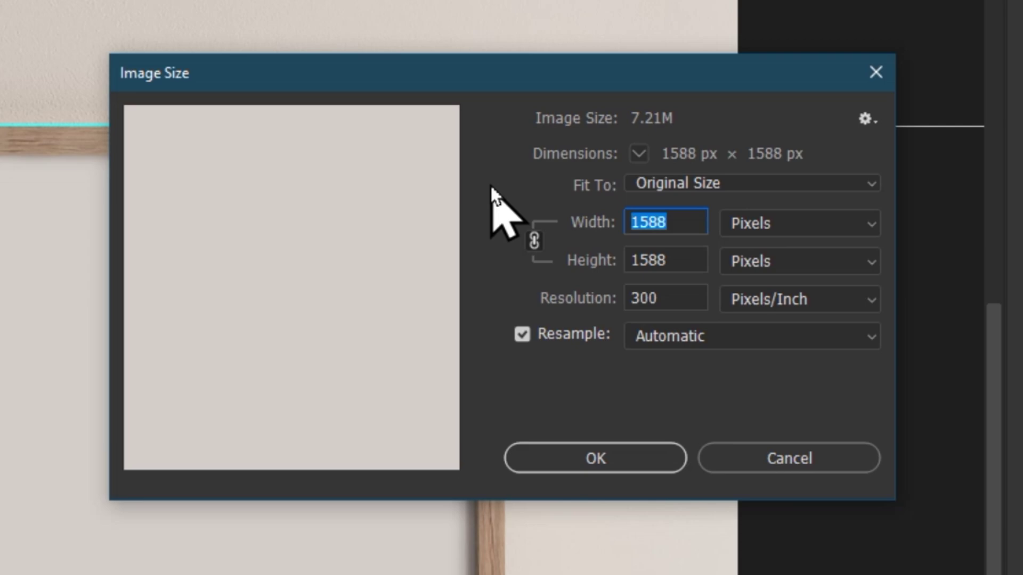
text(200)
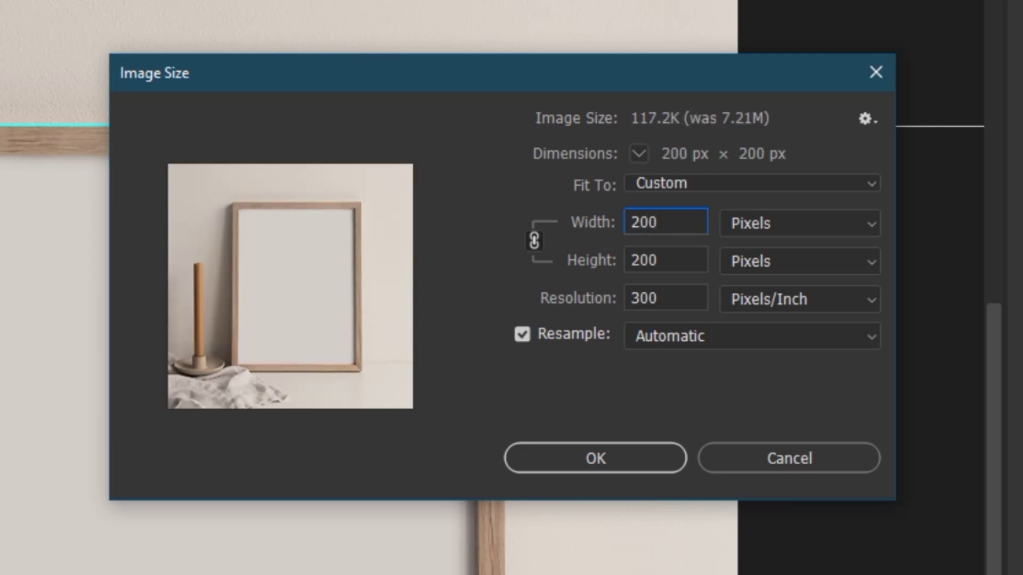
text(0)
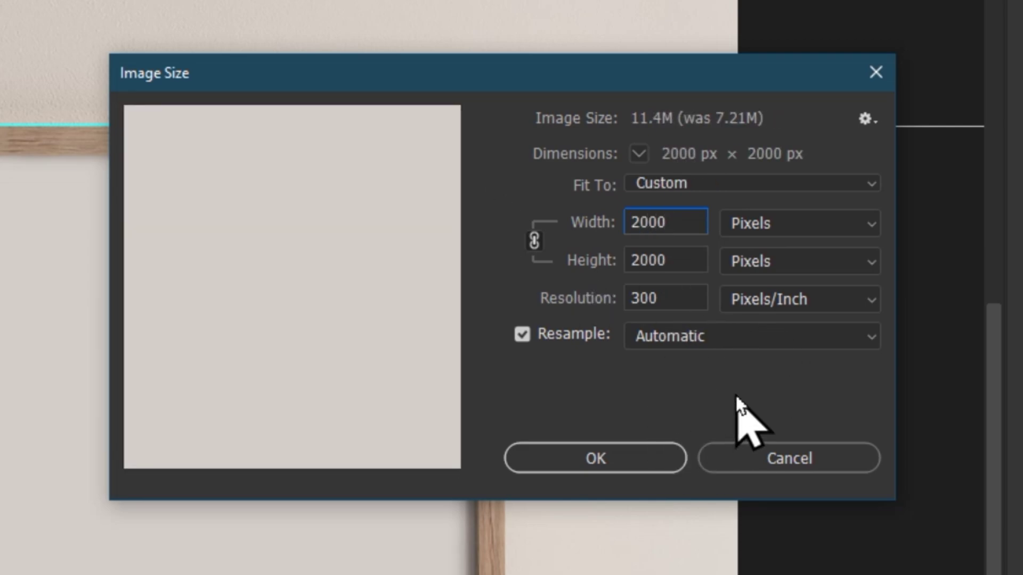
click(618, 456)
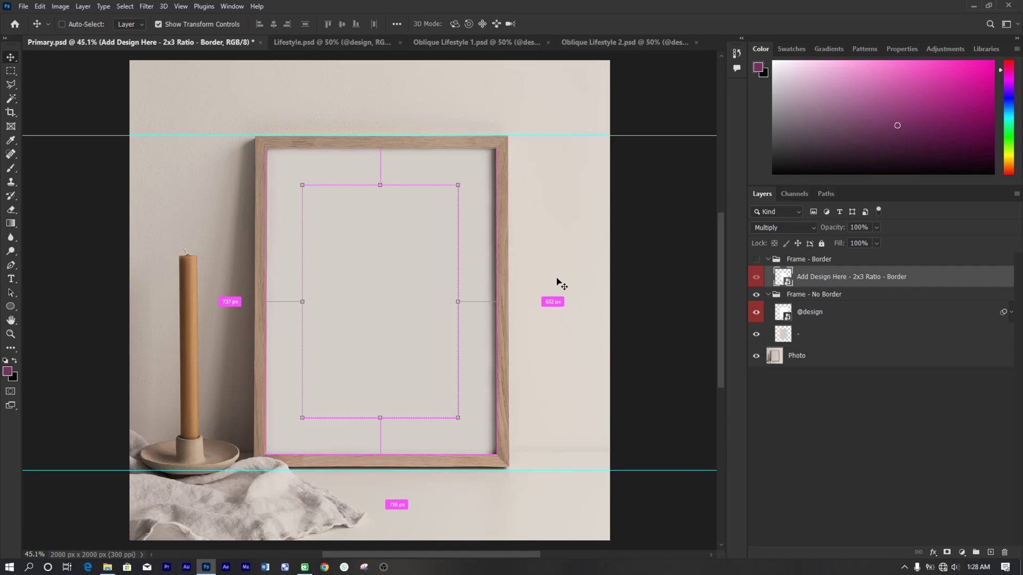
click(826, 438)
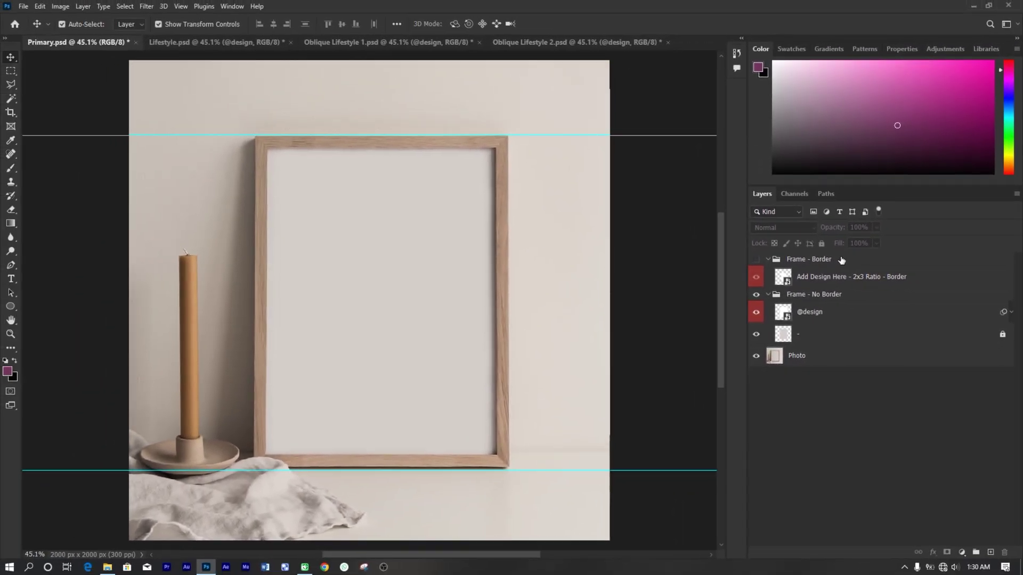
click(787, 319)
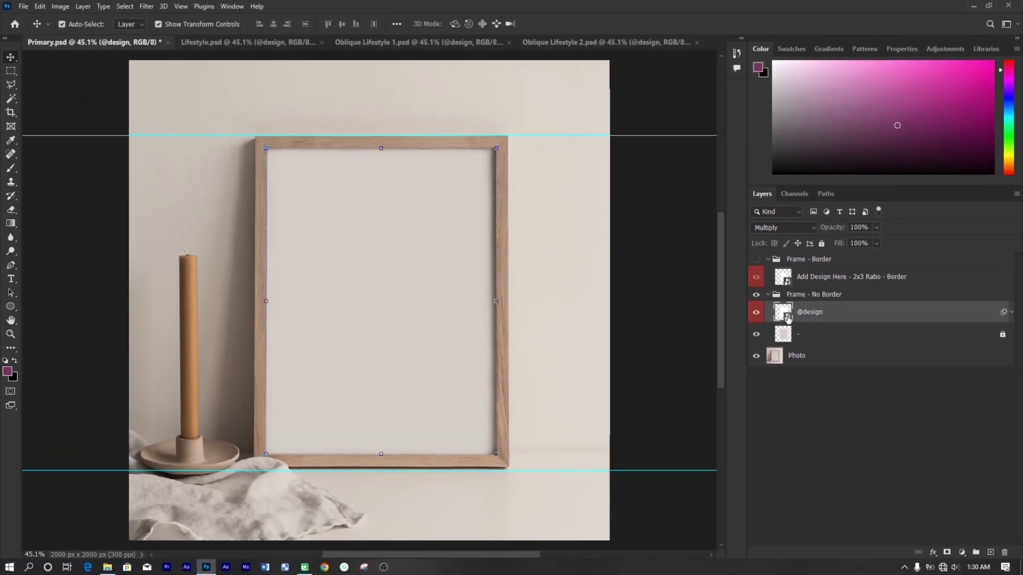
double_click(787, 314)
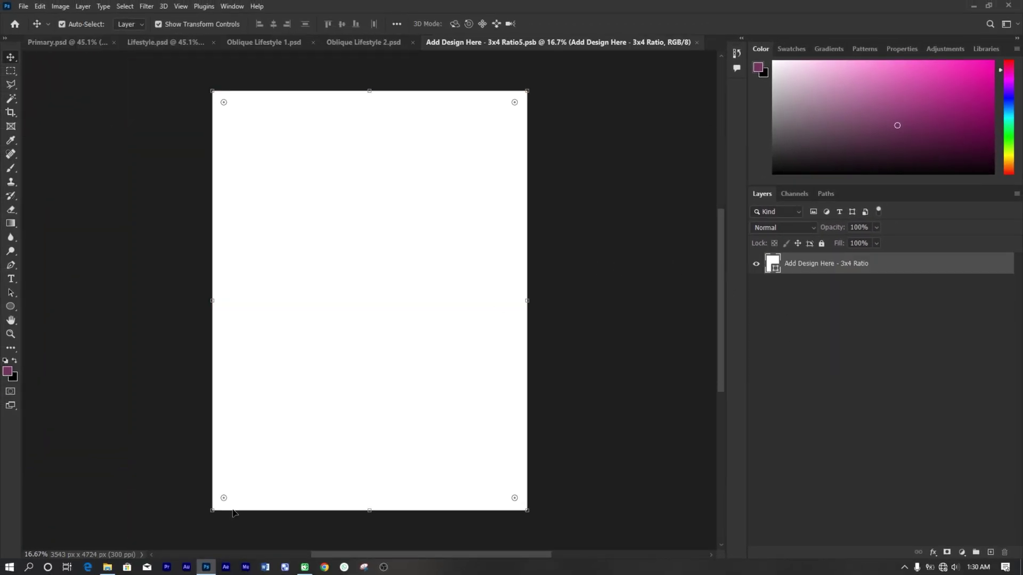
click(107, 566)
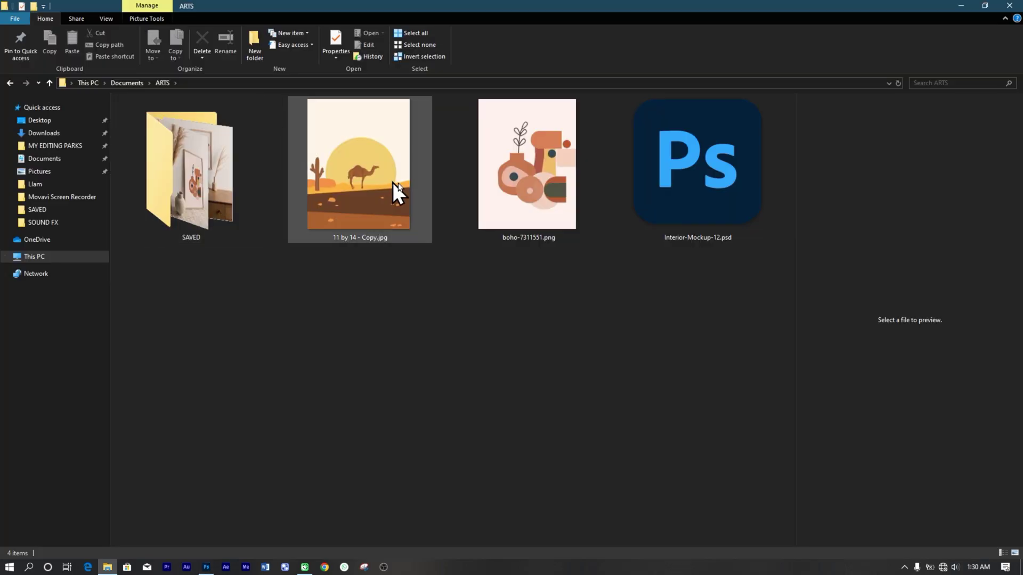
click(505, 187)
drag(504, 189, 373, 309)
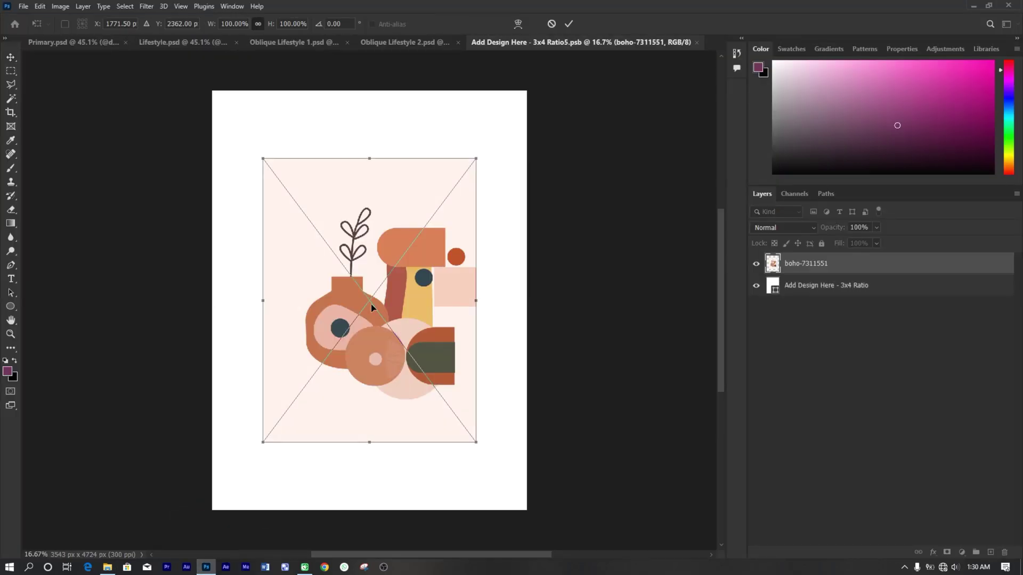
drag(477, 297, 526, 297)
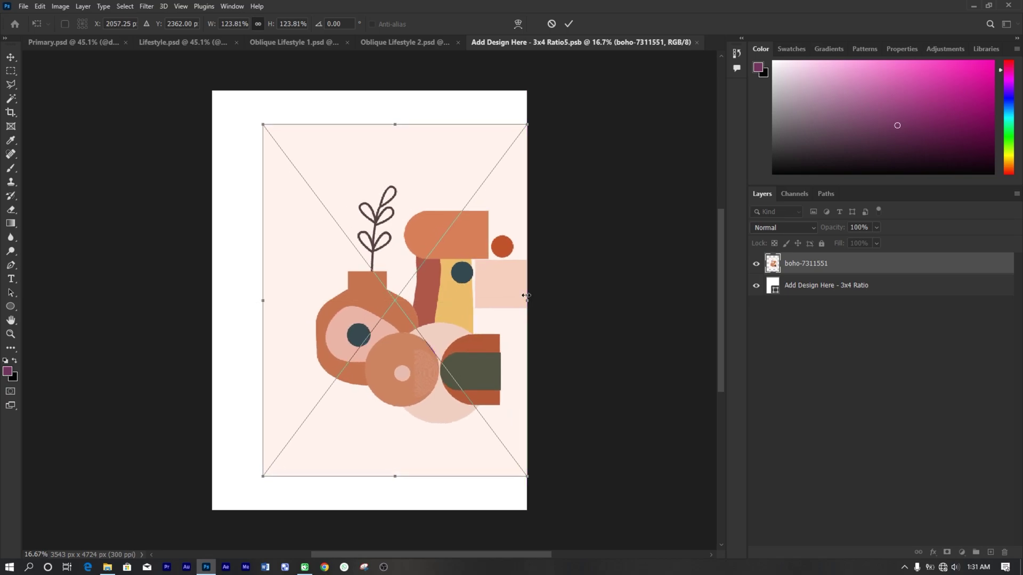
drag(263, 302, 213, 303)
key(ctrl+s)
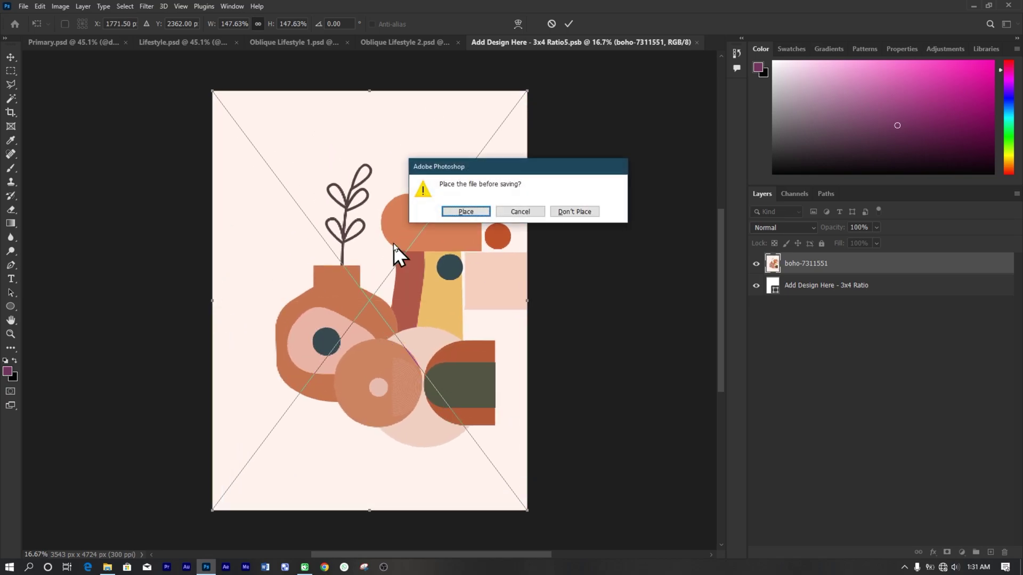
click(471, 212)
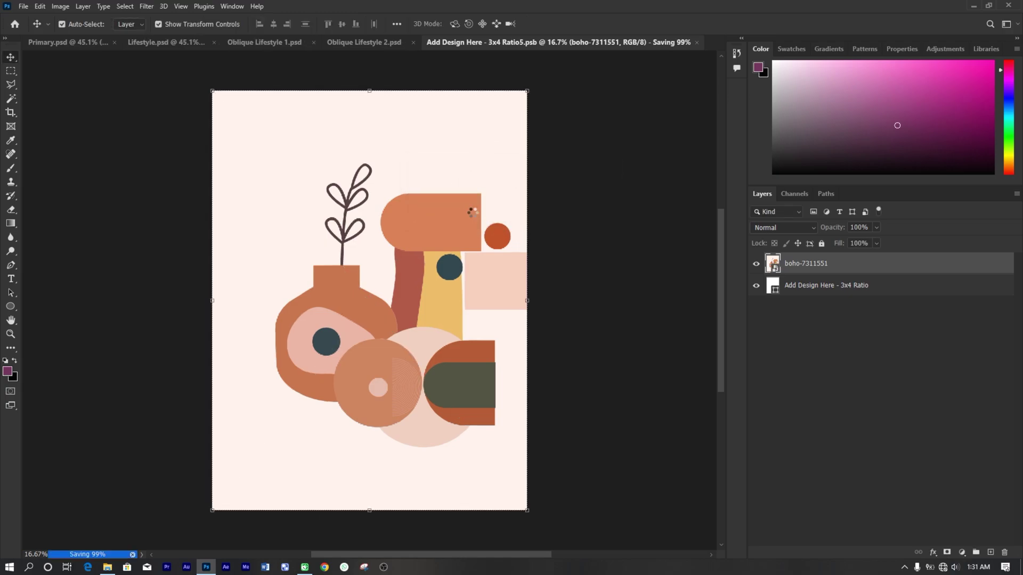
Return to Primary.psd, fit it to the window, and deselect the design layer
click(696, 42)
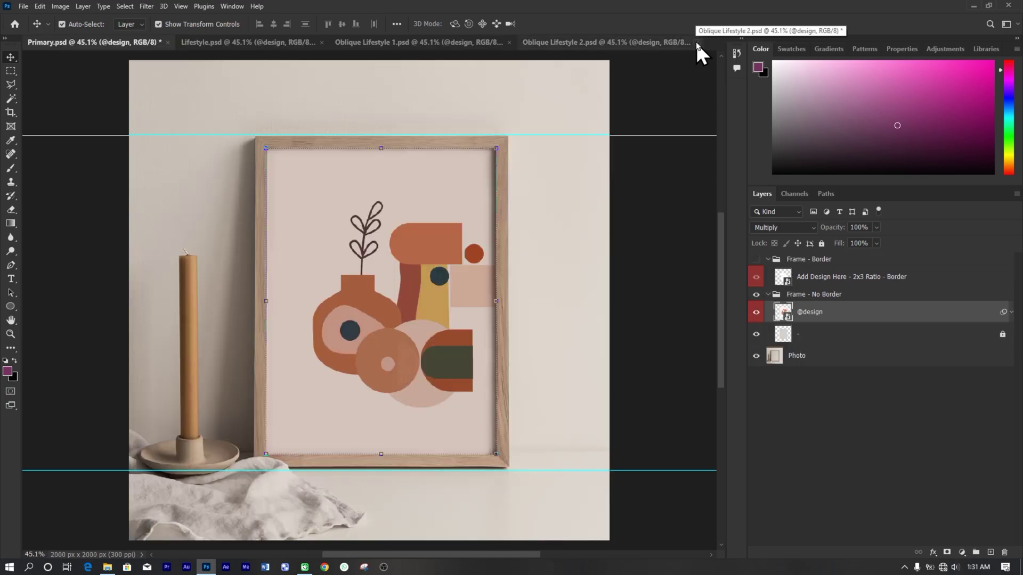
key(ctrl+0)
ctrl+click(713, 236)
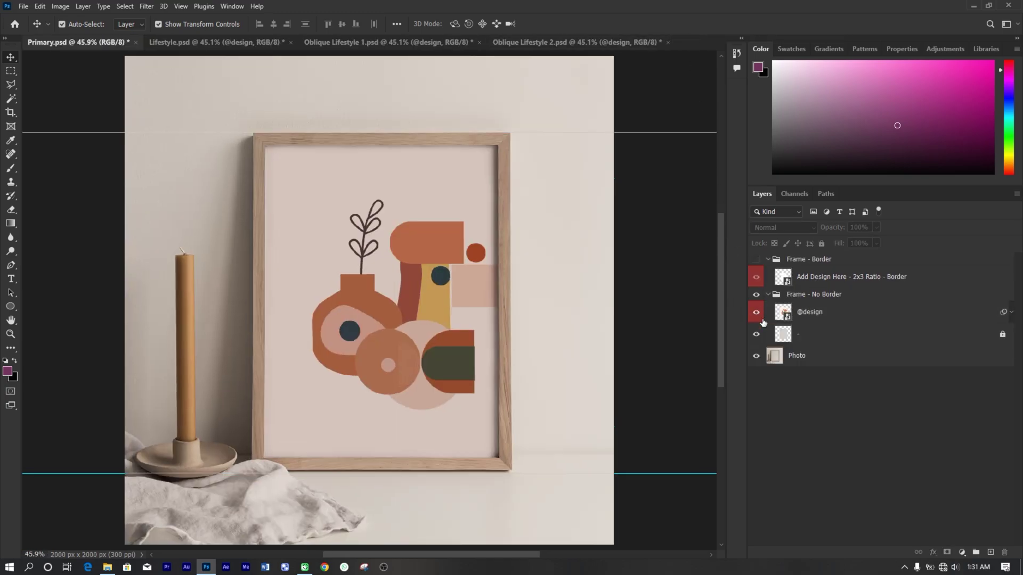
Place boho-7311551.png in the 20cm x 30cm border smart object, enlarge to cover, shift left, save
double_click(787, 280)
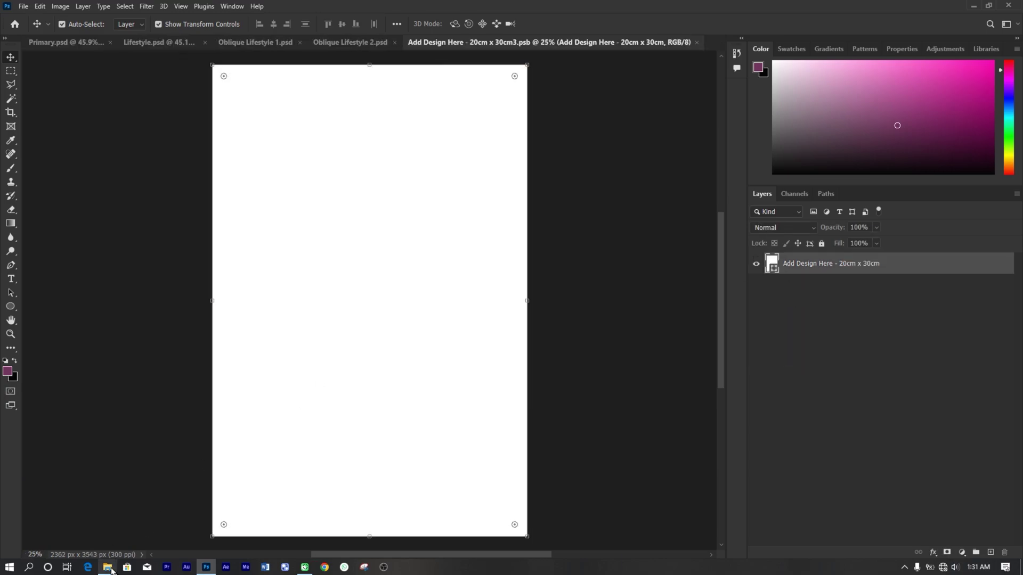
click(107, 567)
drag(509, 152, 376, 302)
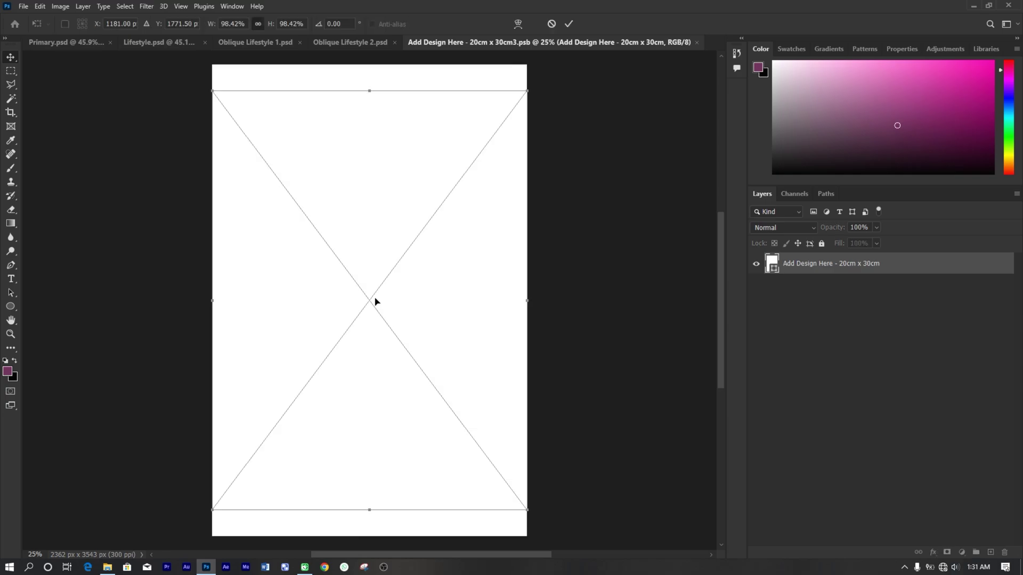
drag(369, 91, 370, 65)
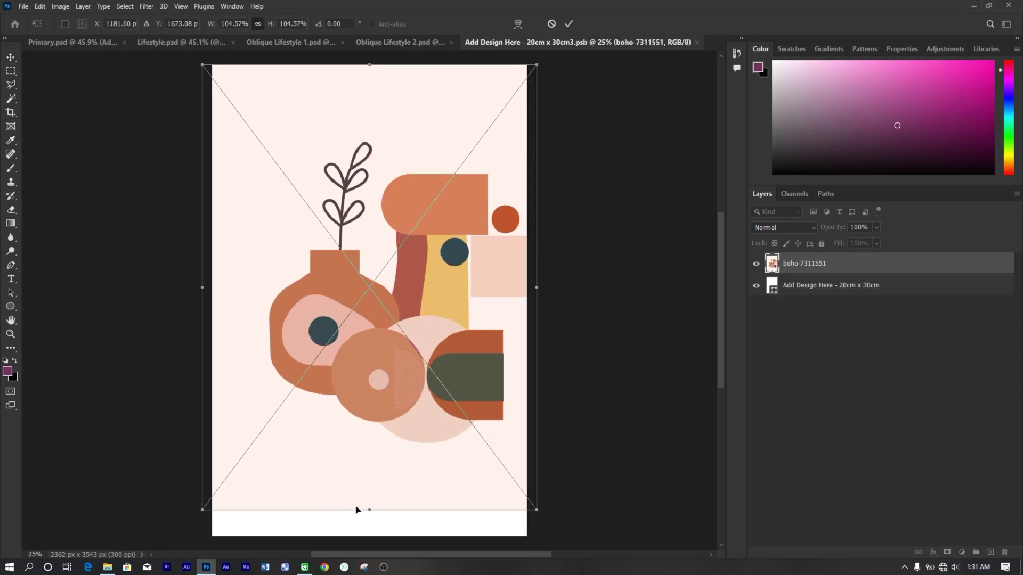
drag(368, 511, 372, 537)
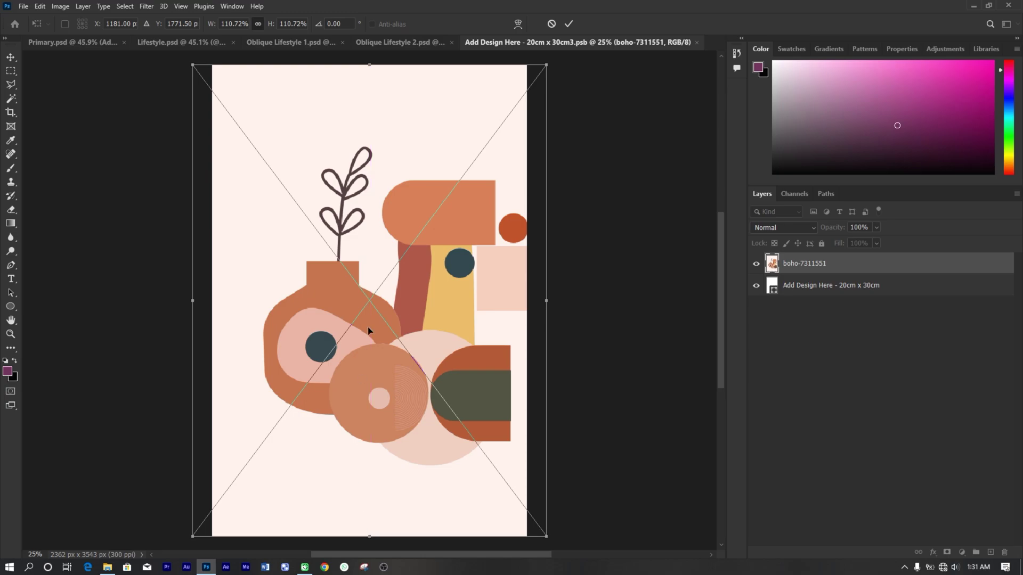
drag(359, 331, 354, 332)
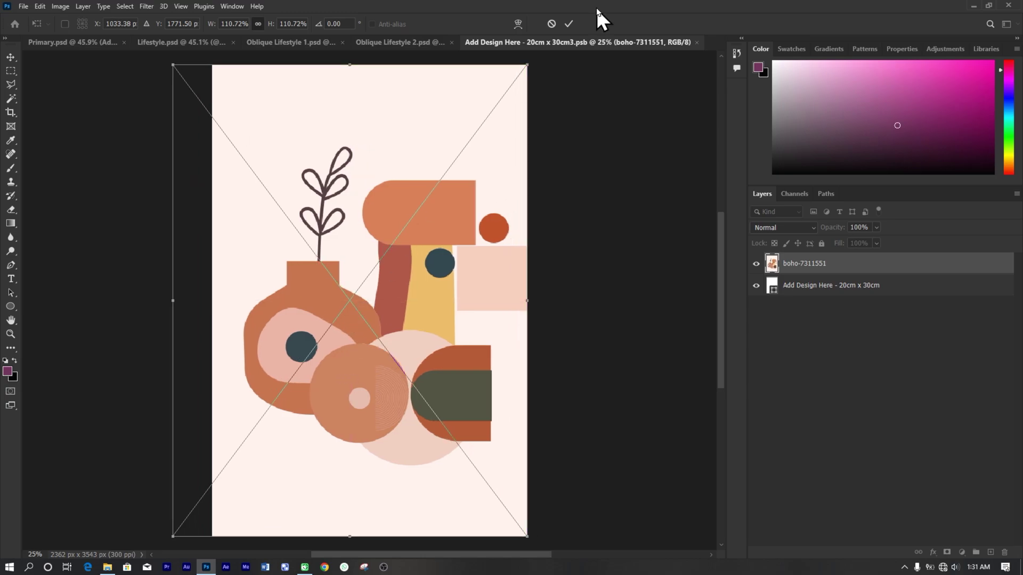
click(569, 22)
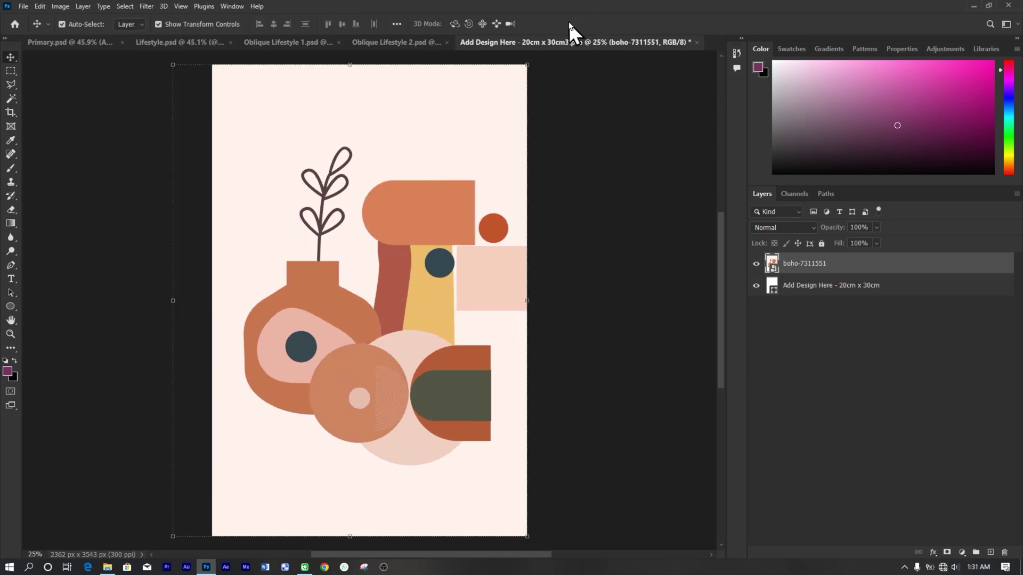
key(ctrl+s)
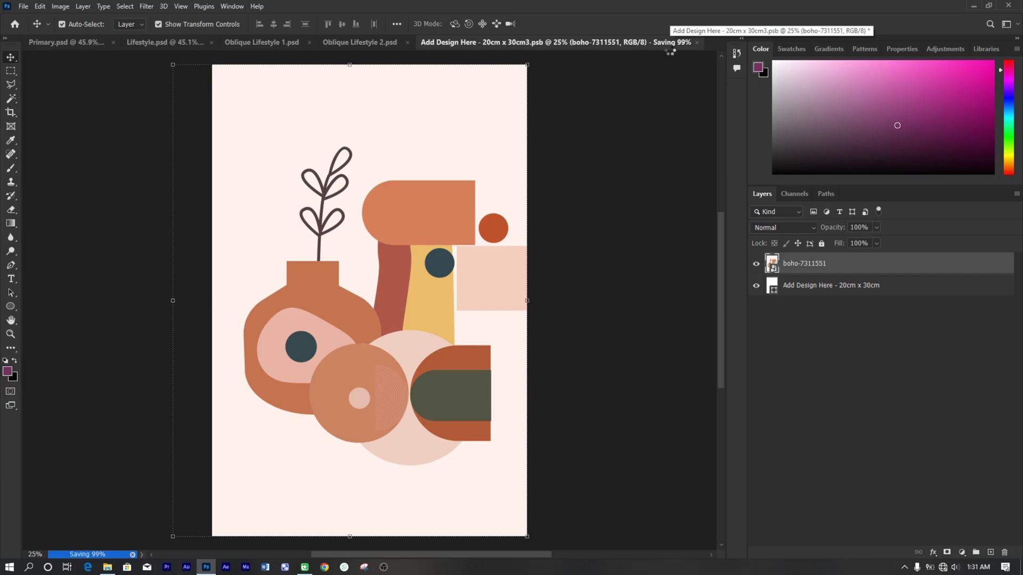
Back in Primary.psd, hide the Frame - Border group, then switch to Lifestyle.psd
click(696, 42)
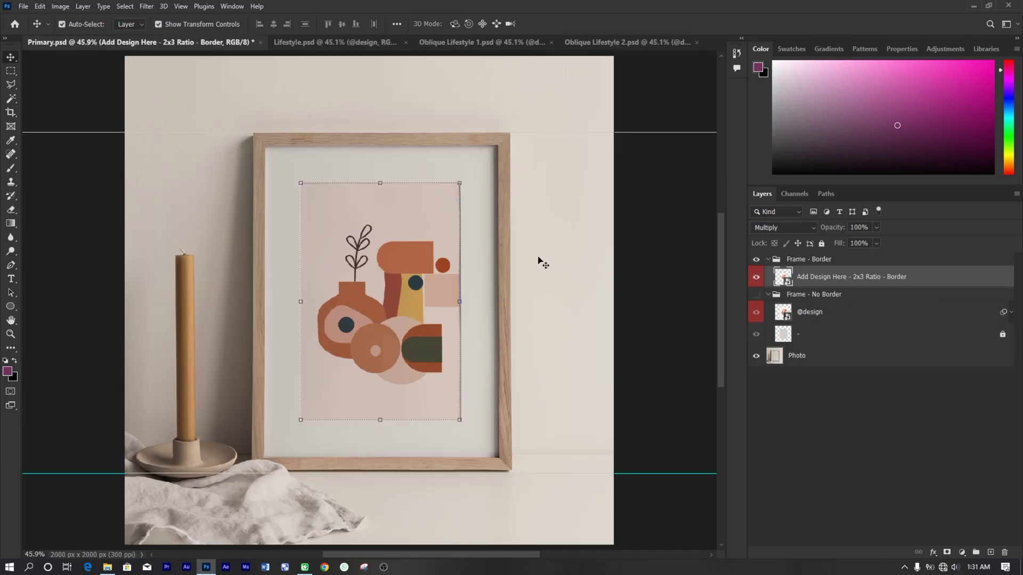
click(535, 259)
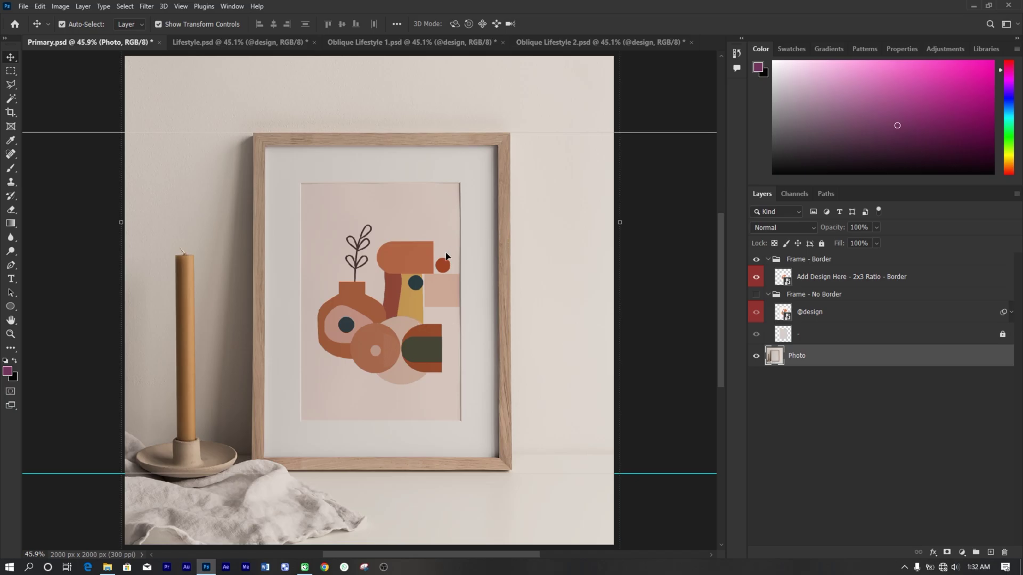
key(ctrl+minus)
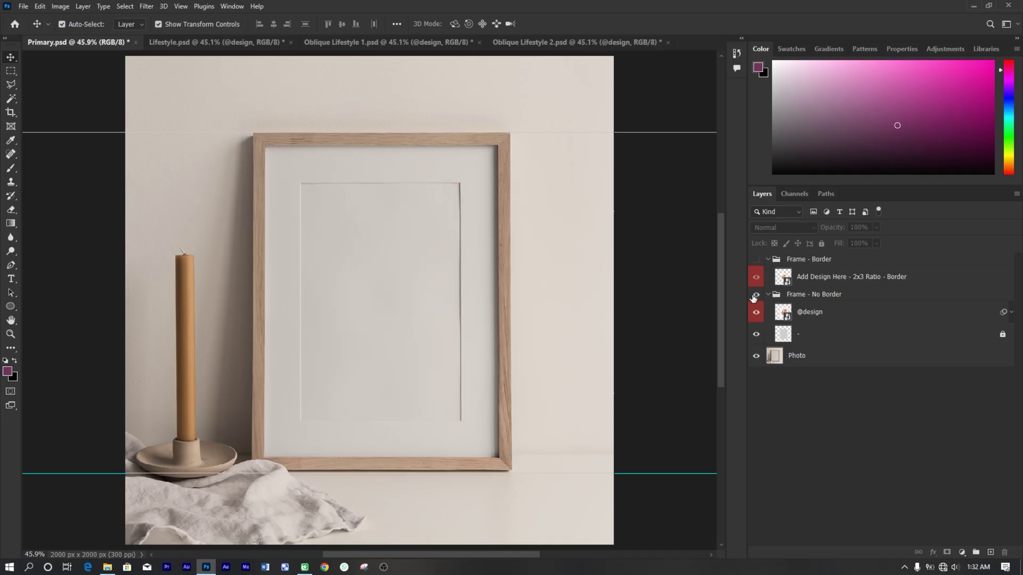
click(756, 295)
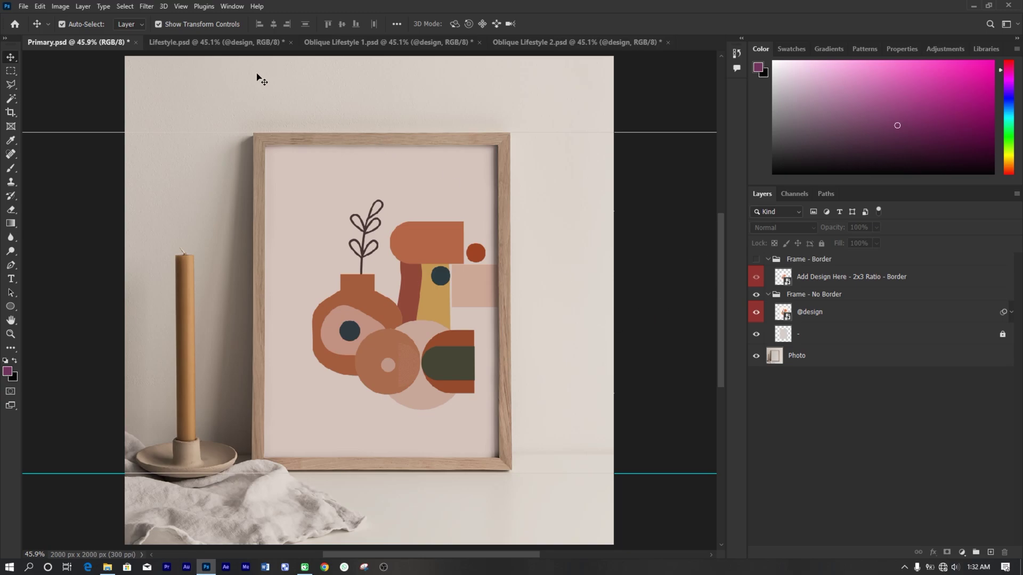
click(229, 43)
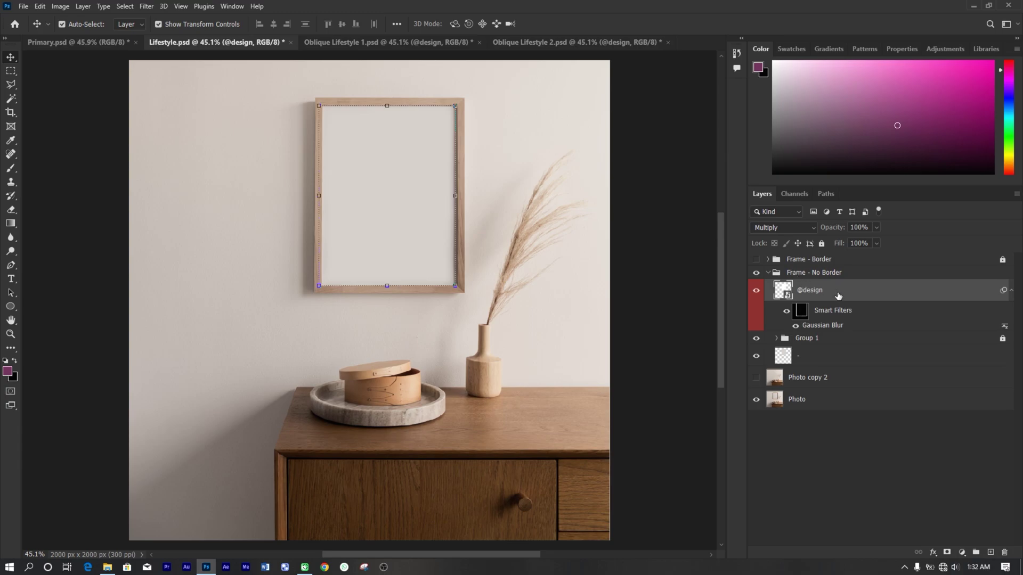
double_click(788, 296)
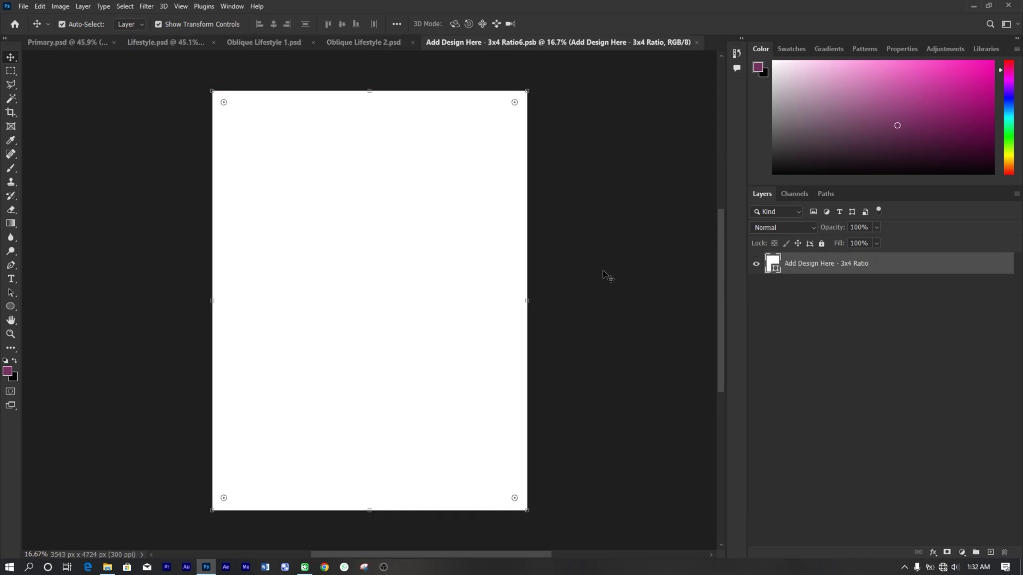
click(107, 567)
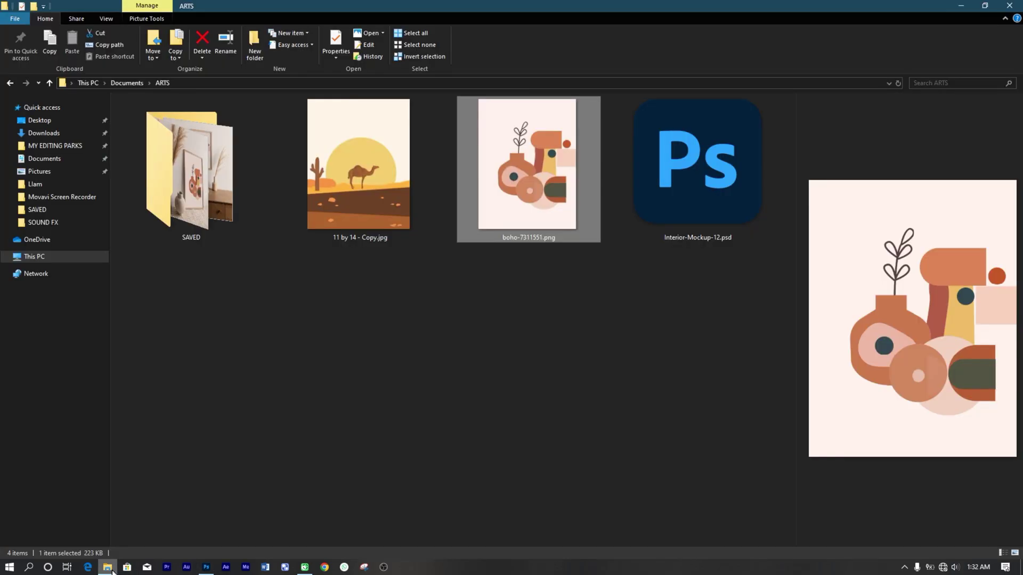
drag(520, 152, 360, 351)
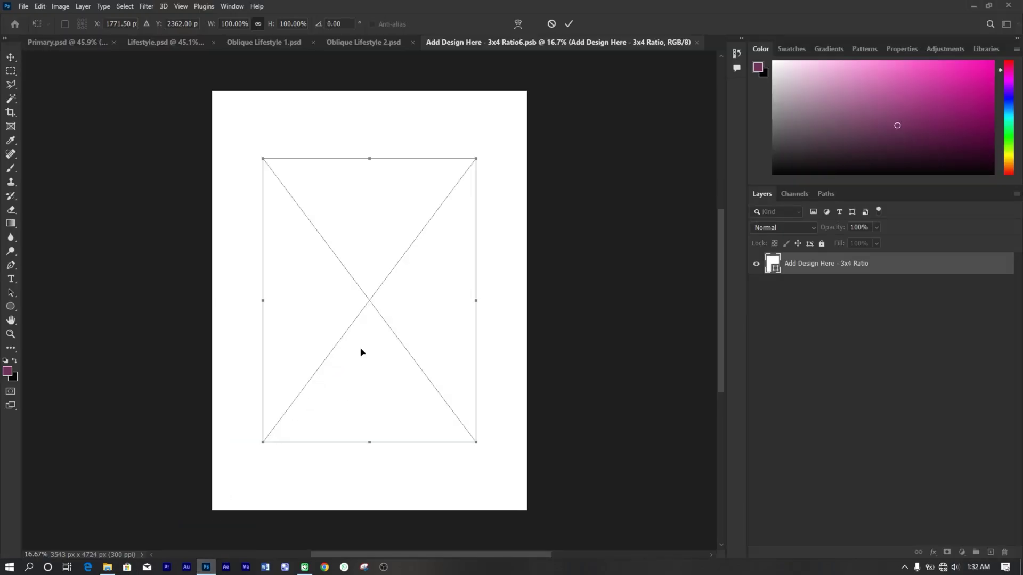
drag(479, 299, 529, 300)
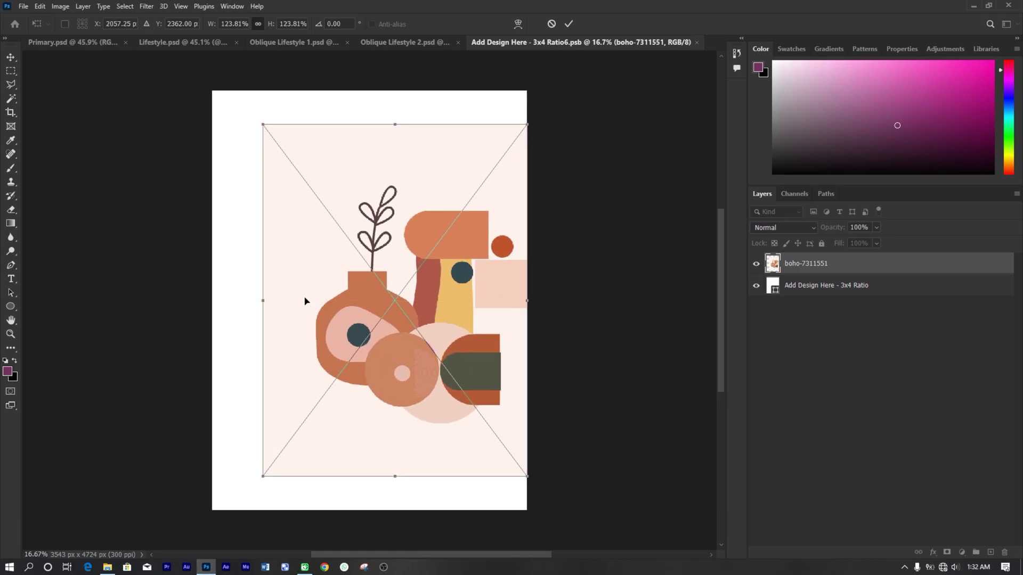
drag(263, 298, 219, 304)
key(ctrl+s)
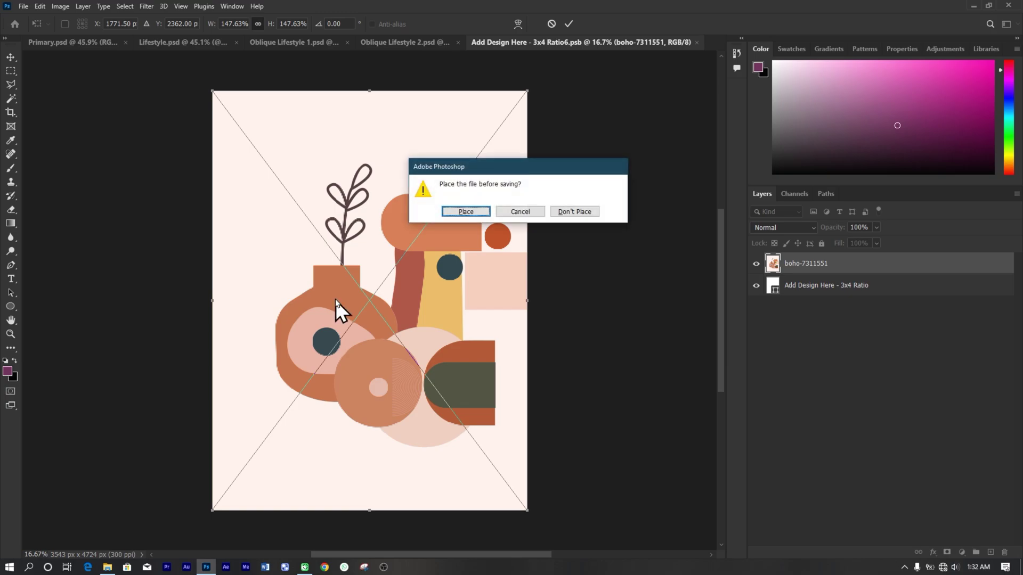
click(467, 210)
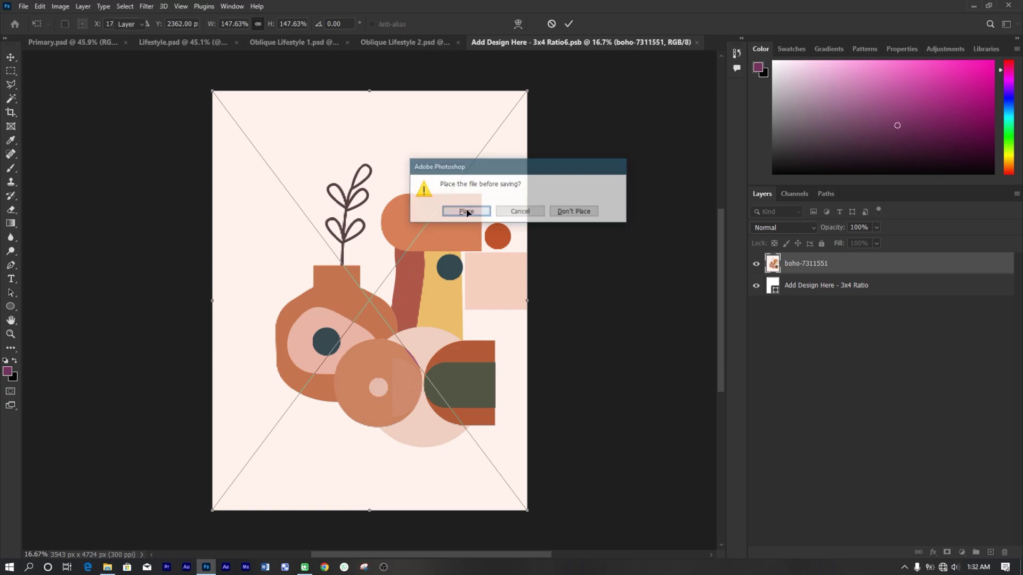
click(696, 42)
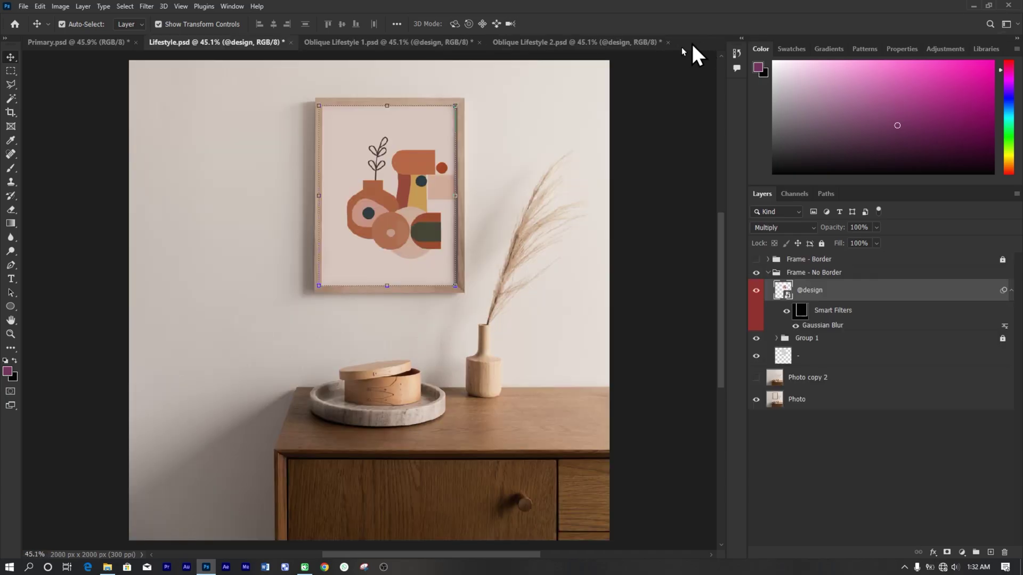
click(561, 208)
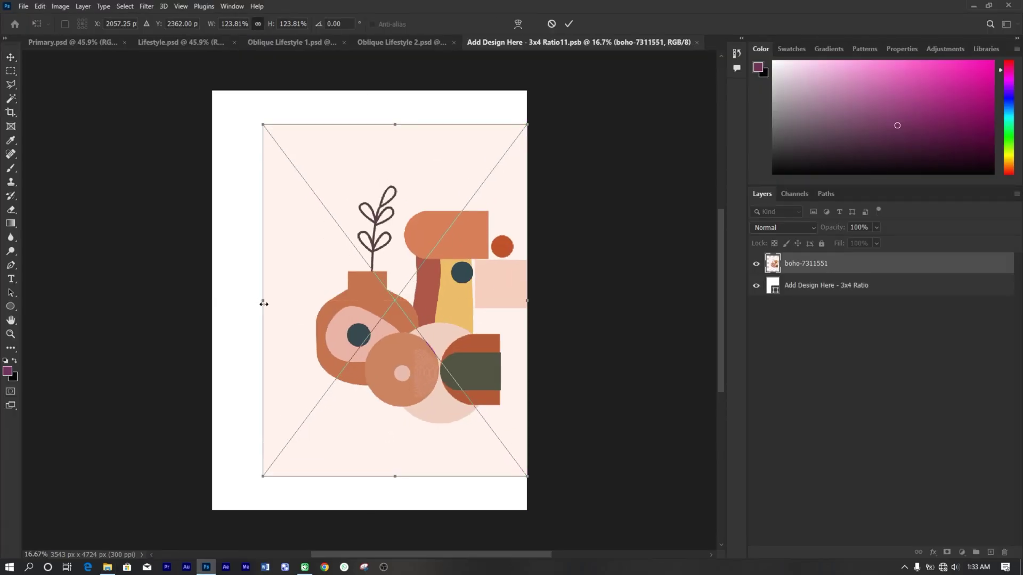
key(Return)
key(ctrl+s)
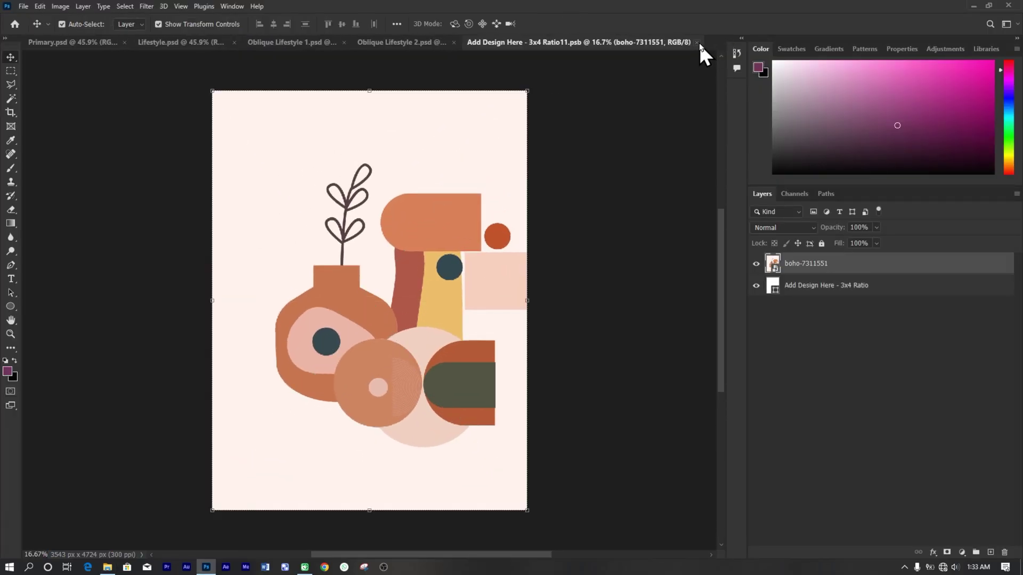
click(697, 42)
Place the boho artwork into the Oblique Lifestyle 2 design smart object and save it
click(541, 42)
double_click(794, 292)
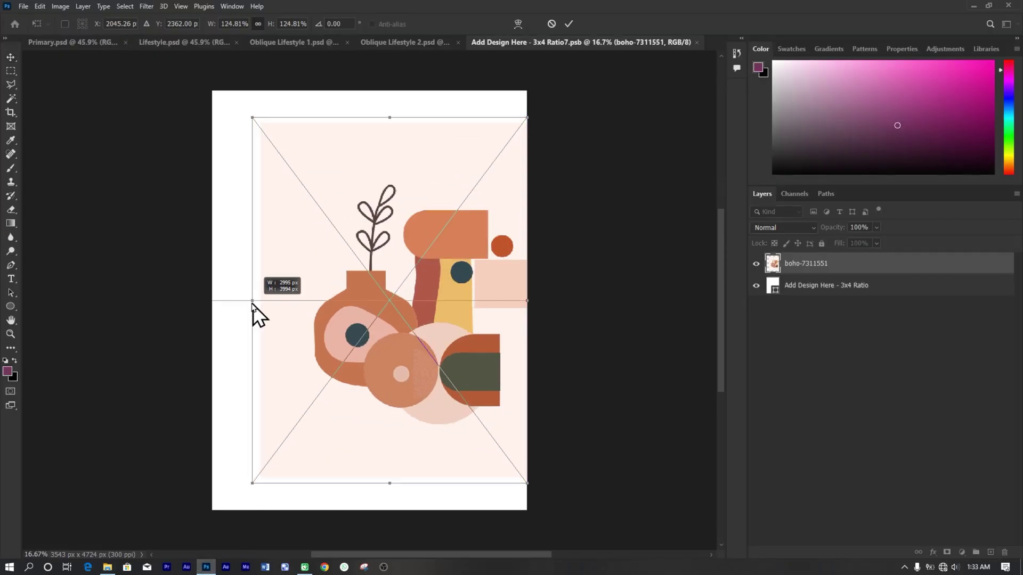
key(Return)
key(ctrl+s)
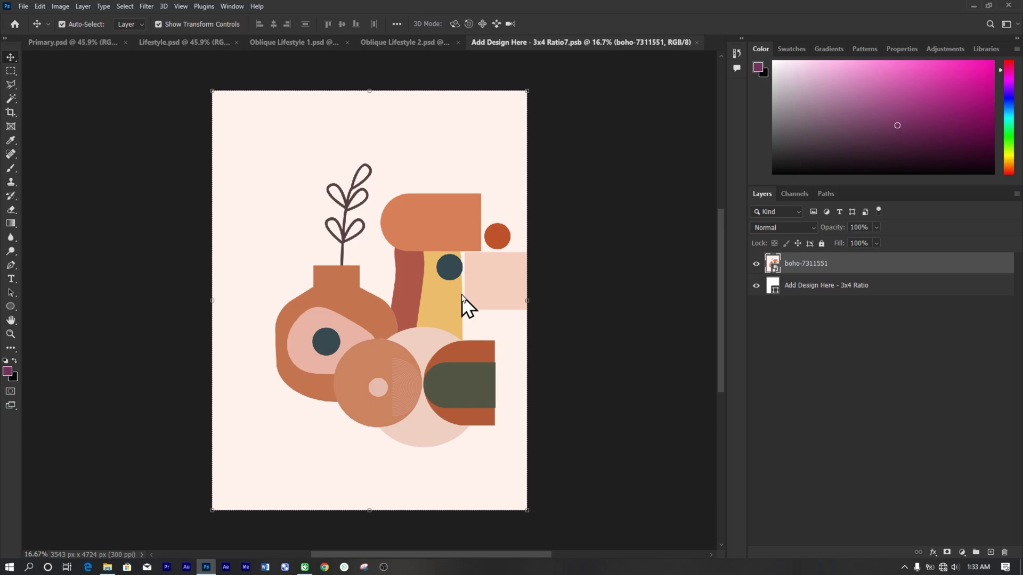
click(696, 42)
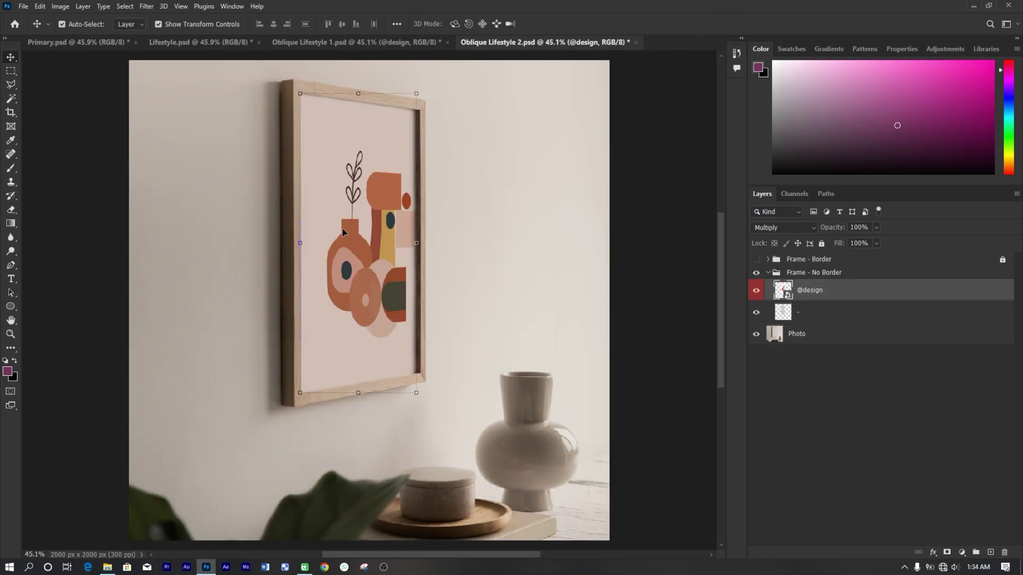
Check the Oblique Lifestyle 1, Lifestyle and Primary mockups now showing the boho art
click(359, 45)
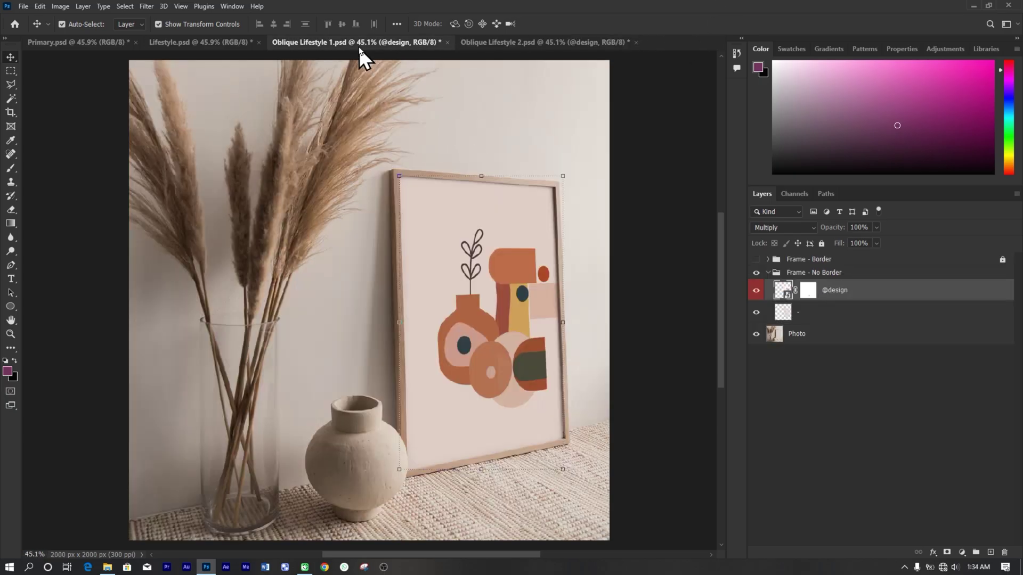
click(219, 41)
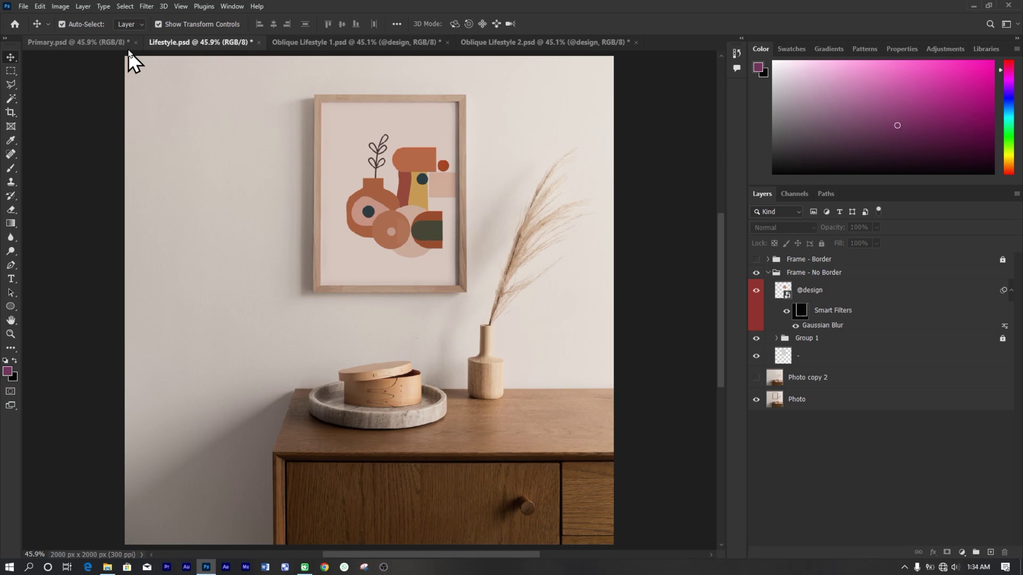
click(88, 44)
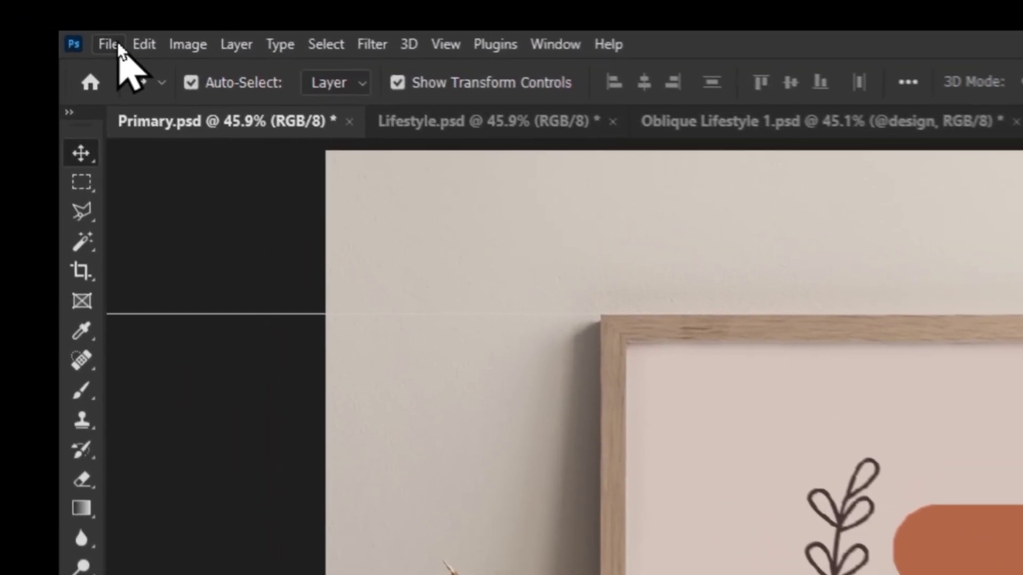
Export the Primary mockup as a 2000 × 2000 px JPG at quality 7
click(73, 27)
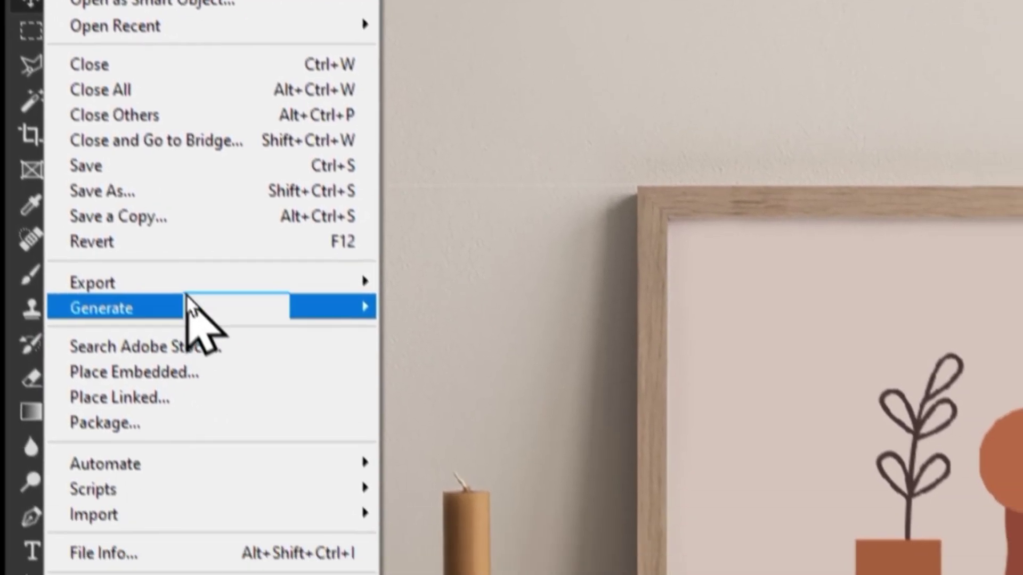
mouse_move(295, 492)
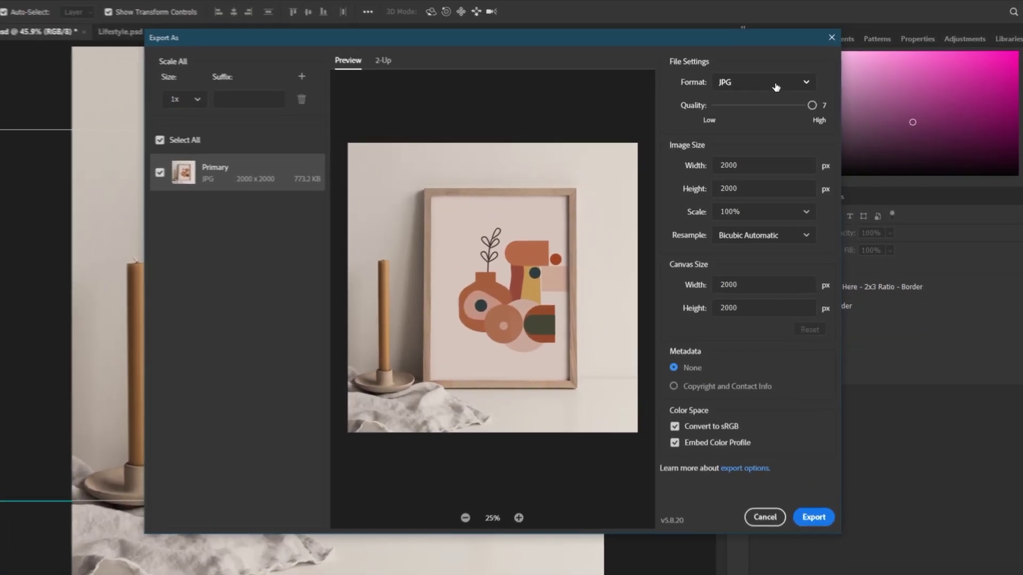
click(751, 90)
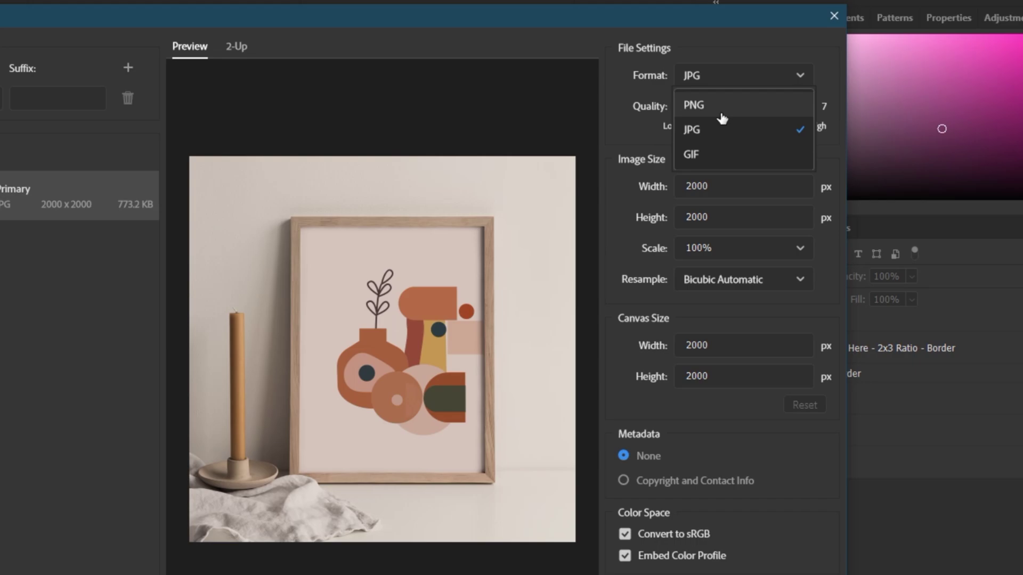
click(741, 77)
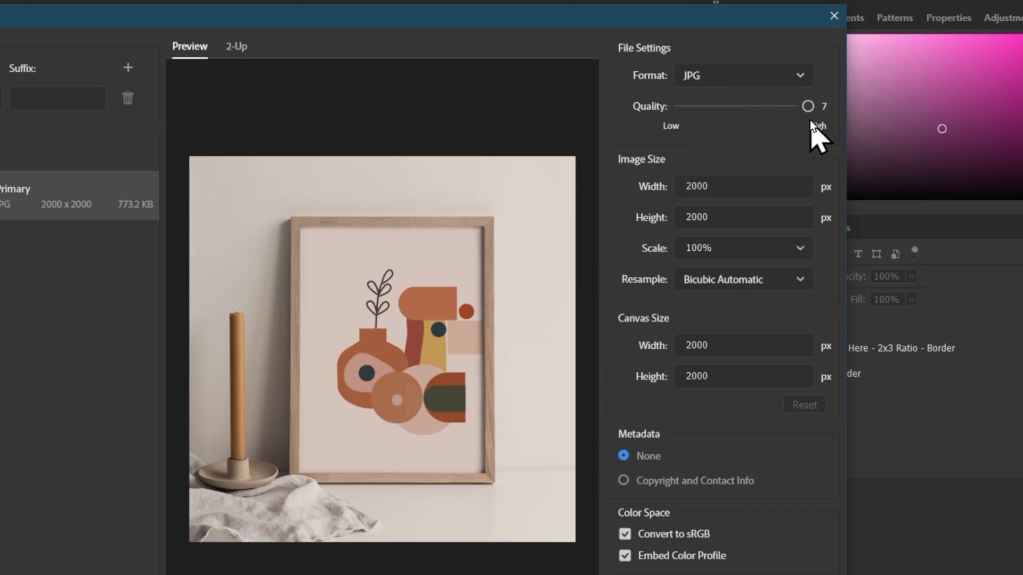
drag(760, 109, 801, 110)
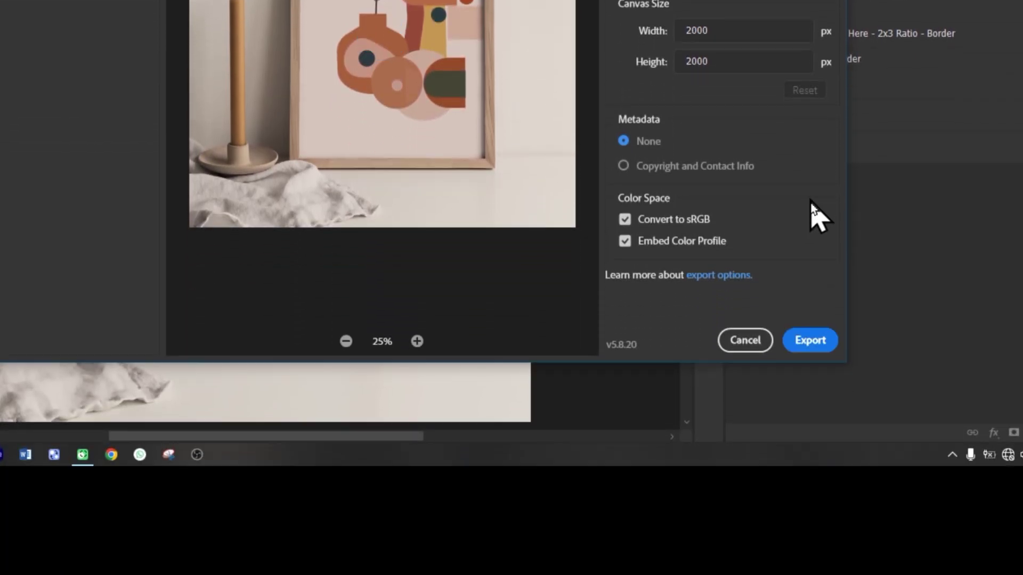
click(813, 341)
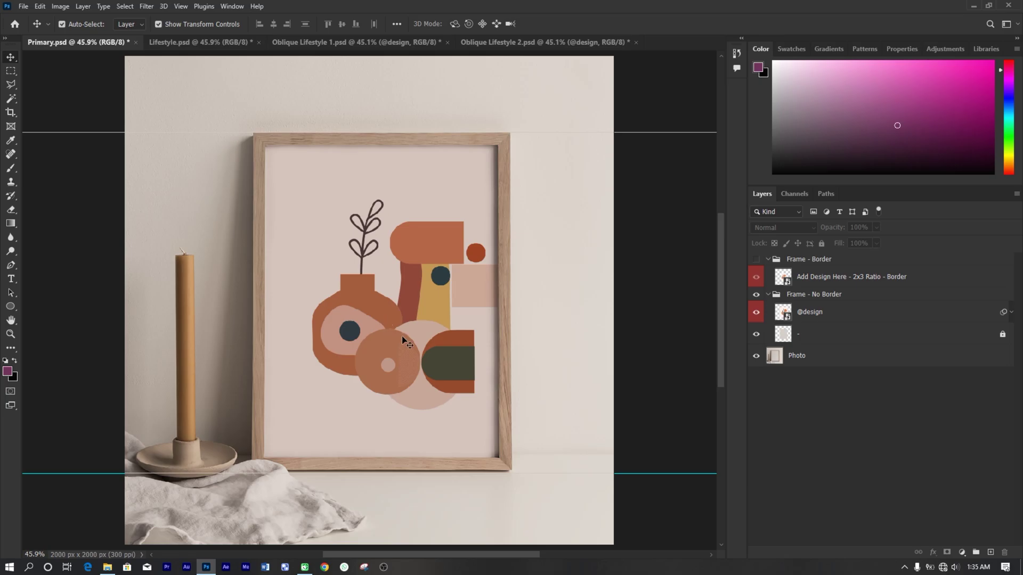
Begin saving a copy of the Primary mockup as 'Primary copy' with JPEG as the file type
click(328, 300)
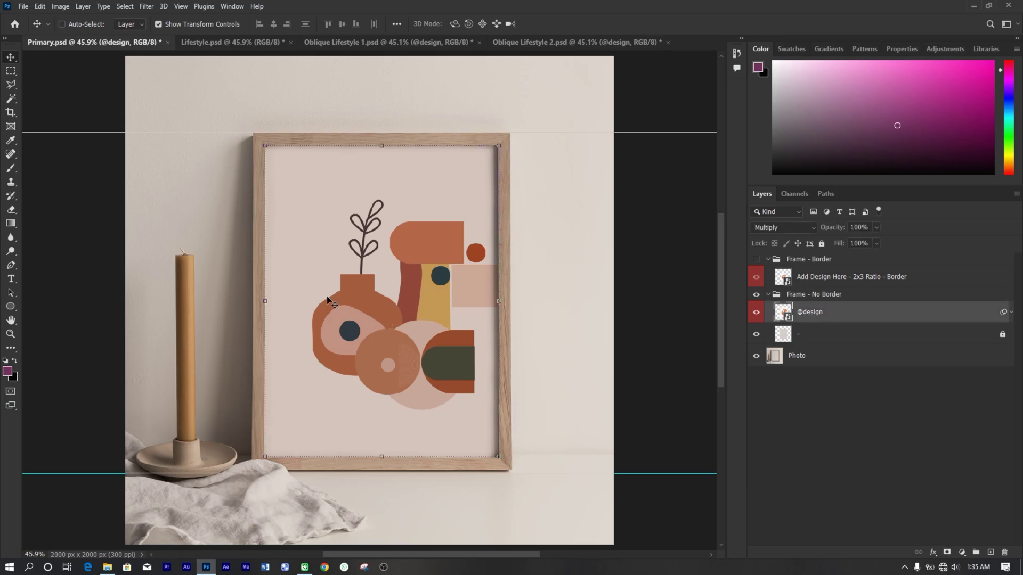
key(ctrl+s)
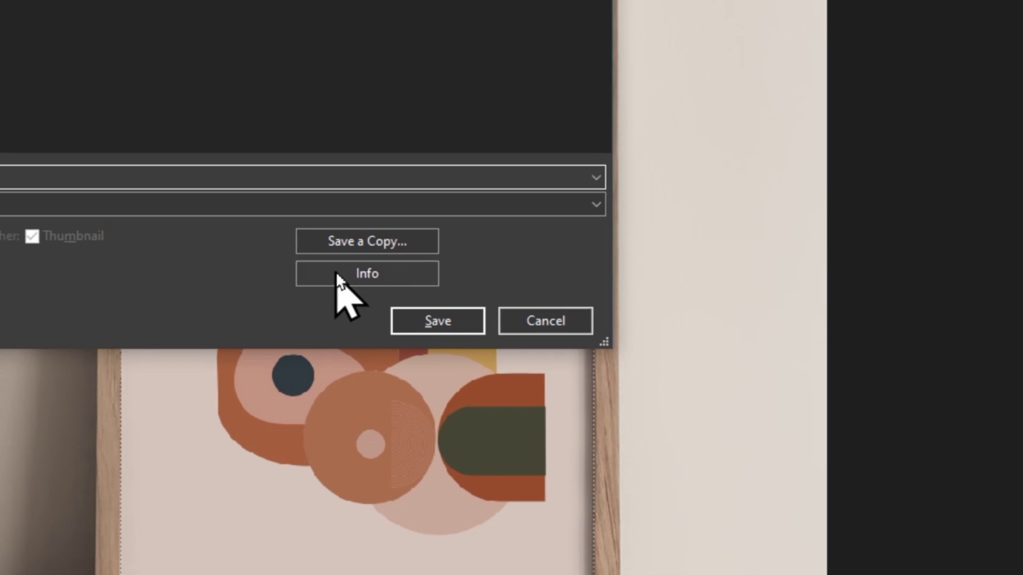
click(384, 246)
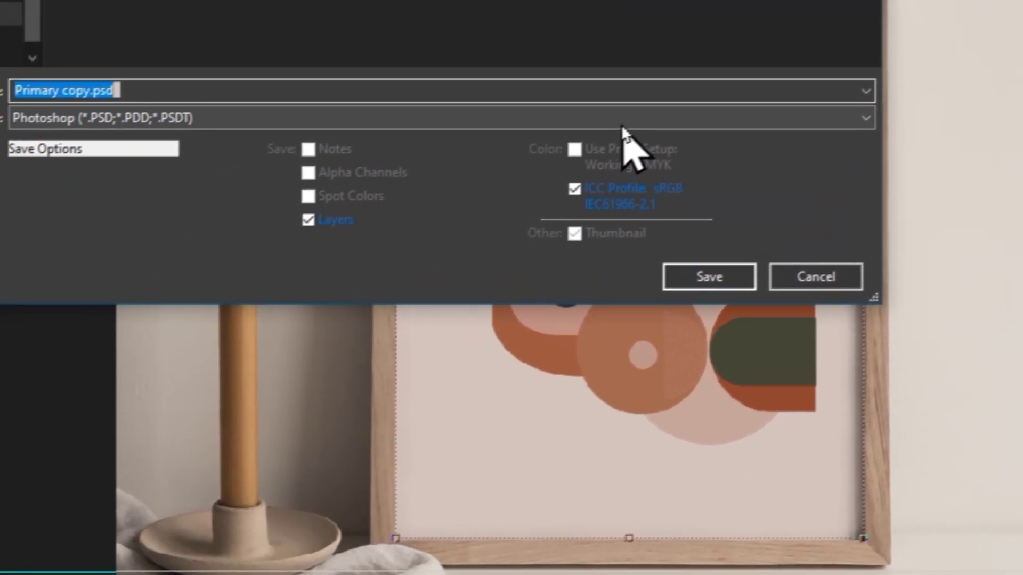
click(623, 127)
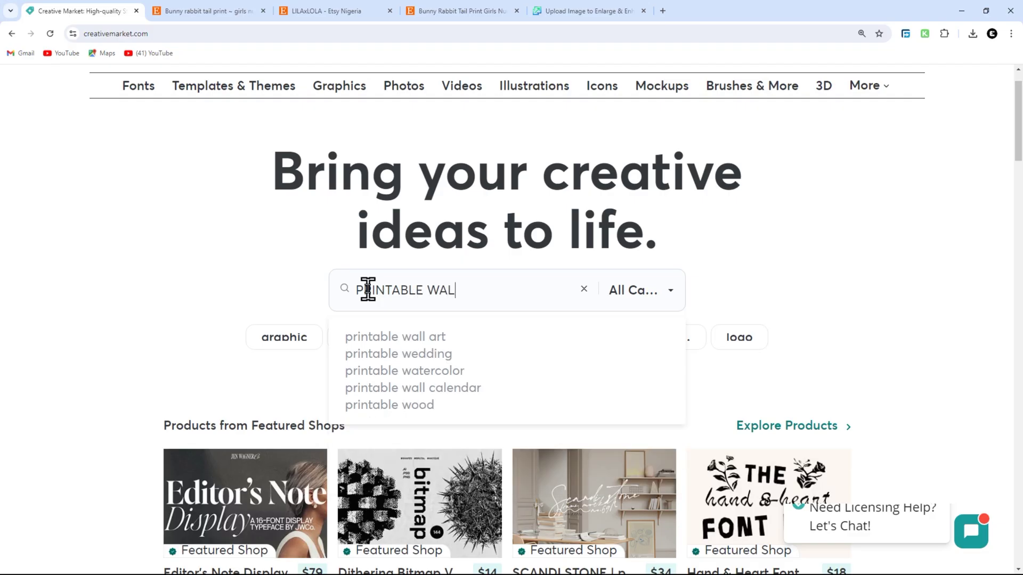
Search Creative Market for 'printable wall art' and scroll the 2,177,186 results
text(L ART)
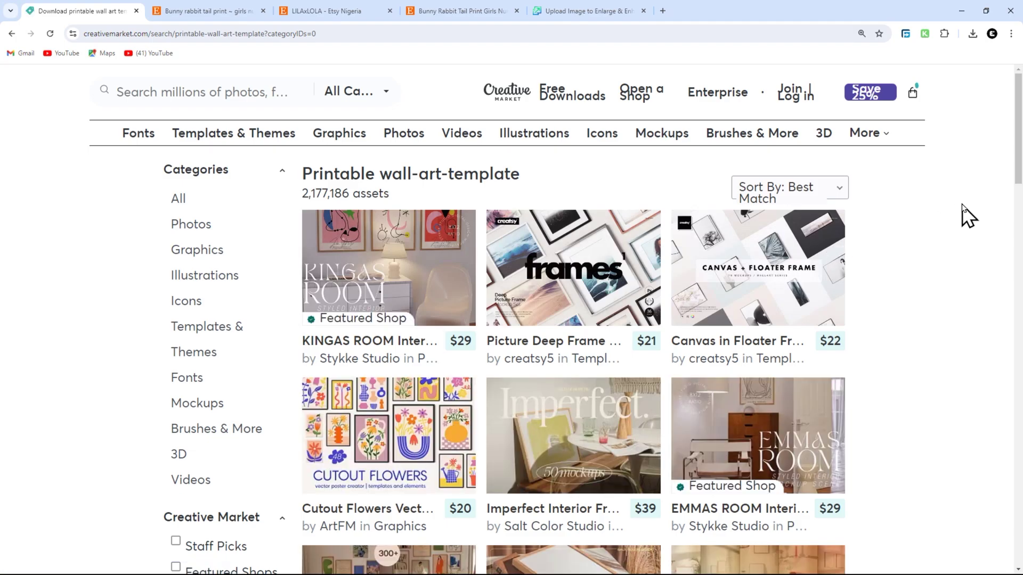
middle_click(966, 235)
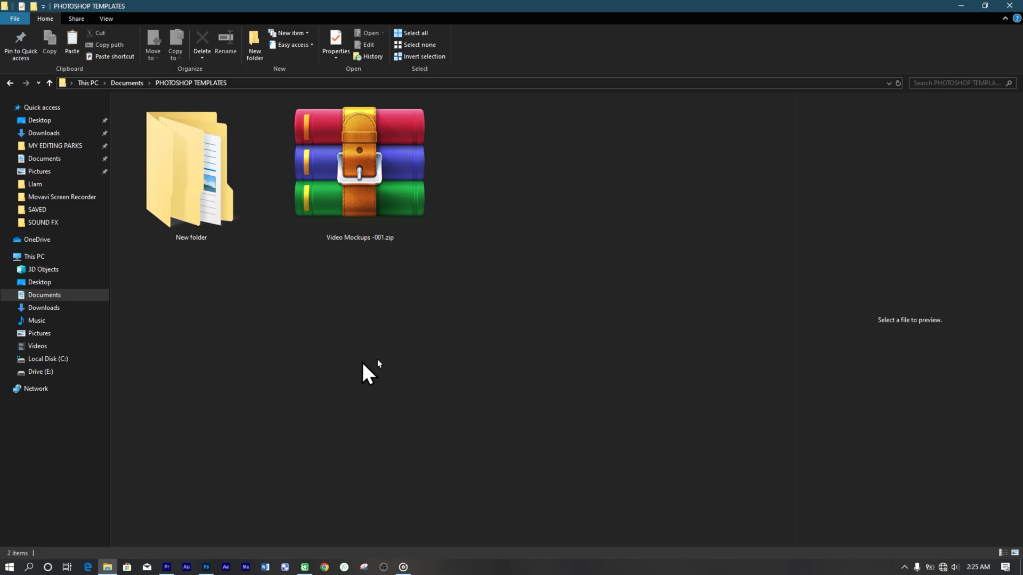
Extract the video mockup zip and select Vertical template.psd in B22 Folder > Template
right_click(384, 193)
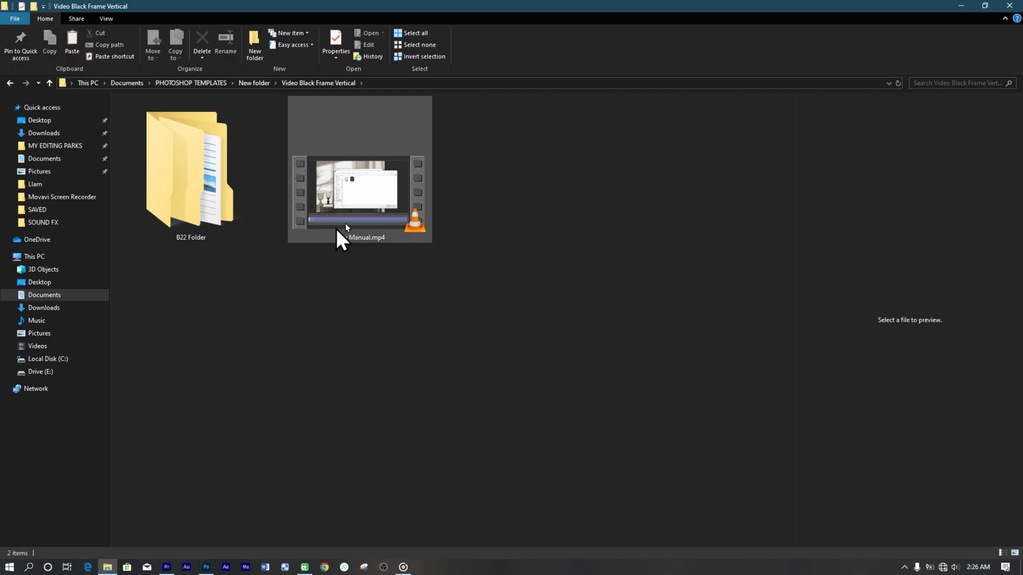
click(365, 207)
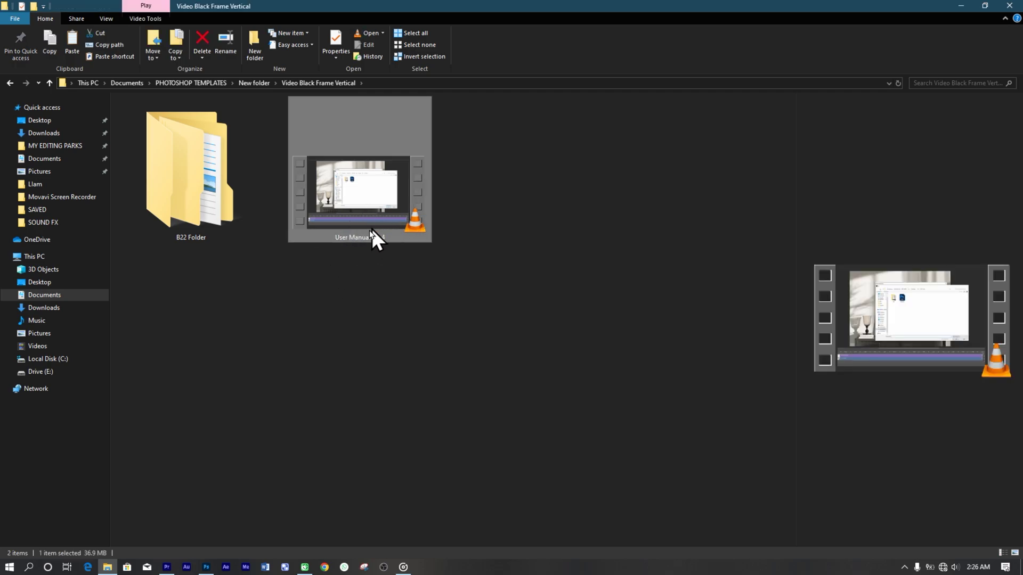
double_click(204, 195)
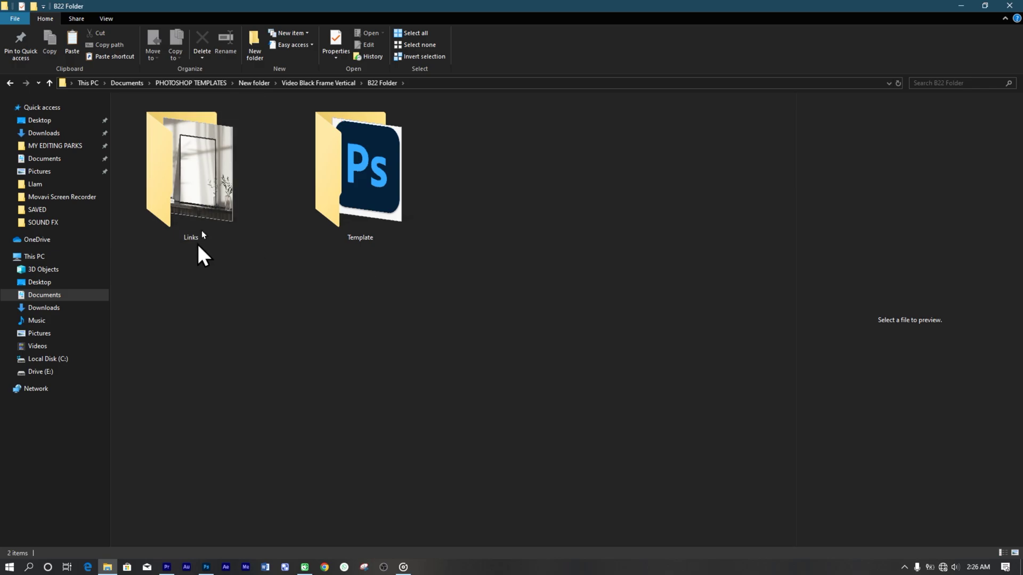
click(206, 212)
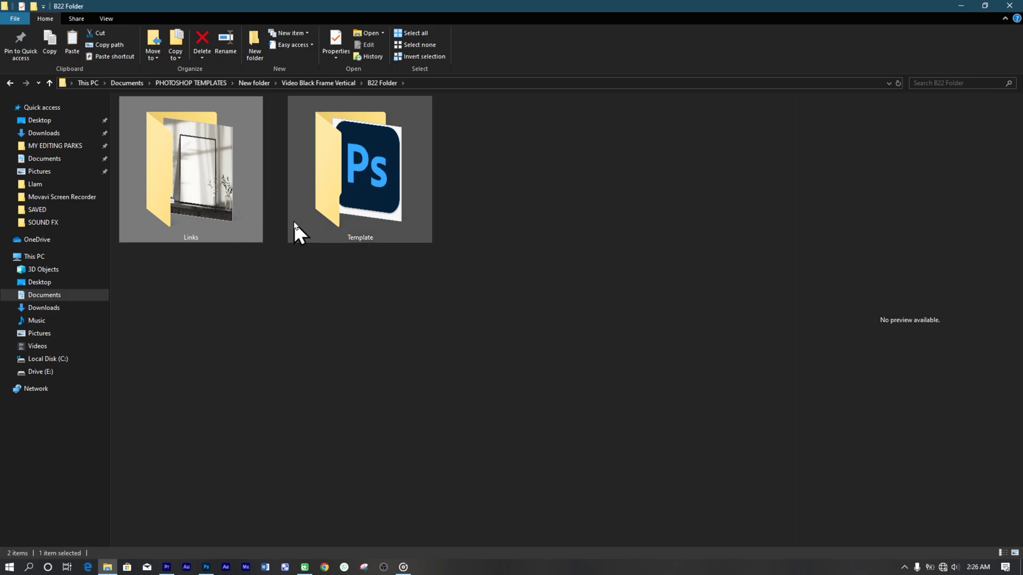
click(350, 208)
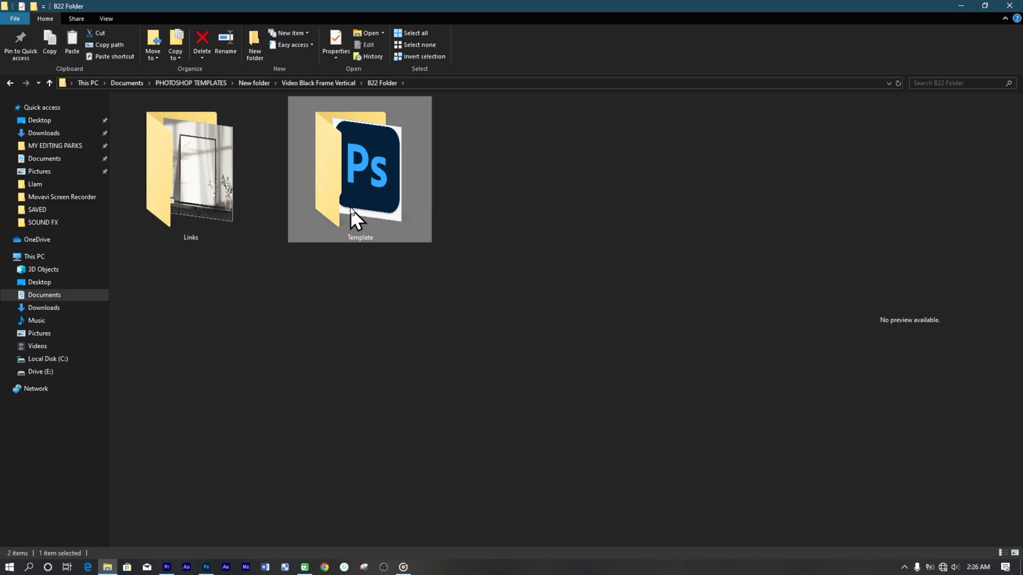
double_click(365, 183)
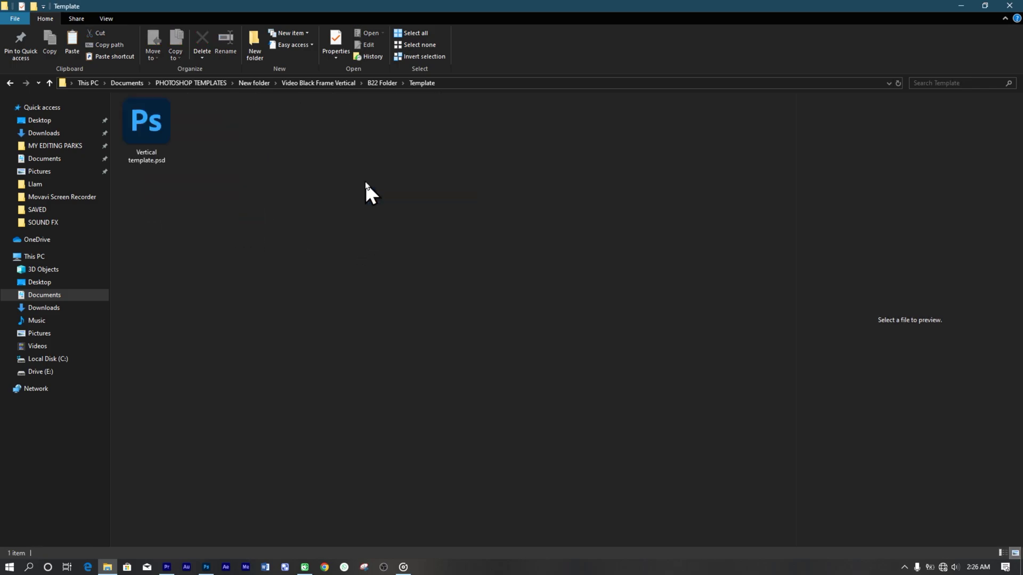
click(154, 139)
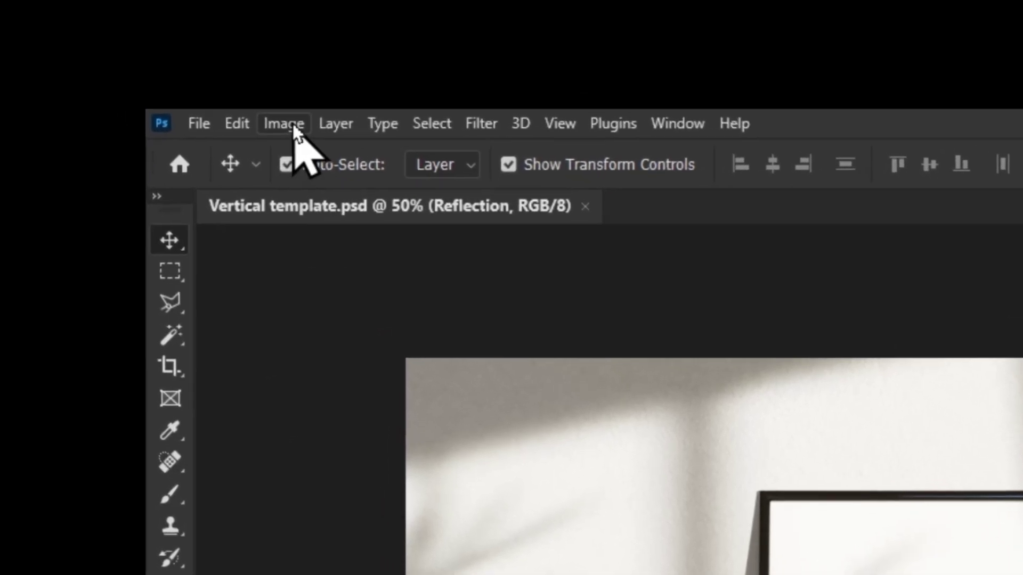
With Vertical template.psd open, bring up the Image menu to reach Canvas Size
click(295, 130)
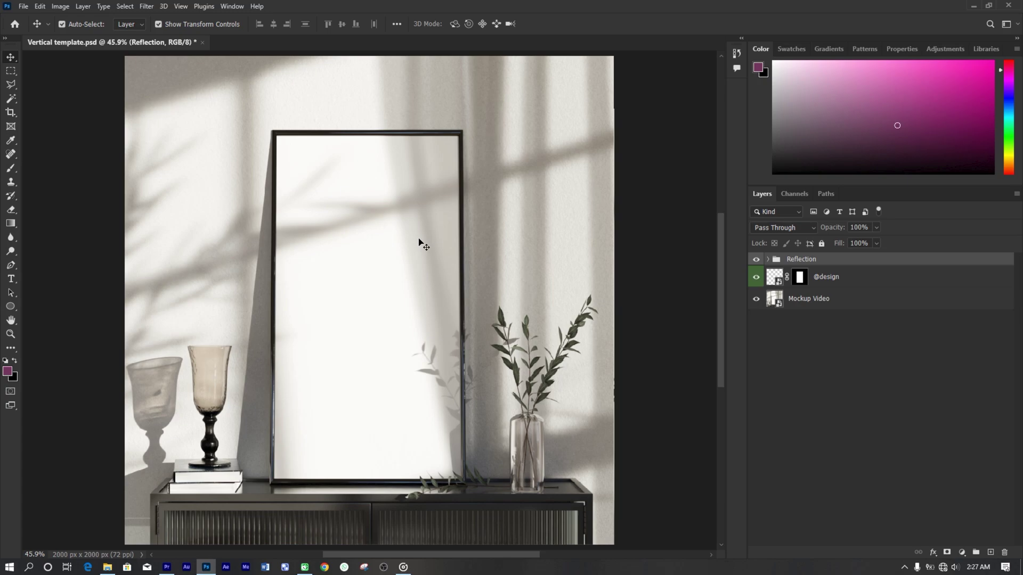
click(60, 6)
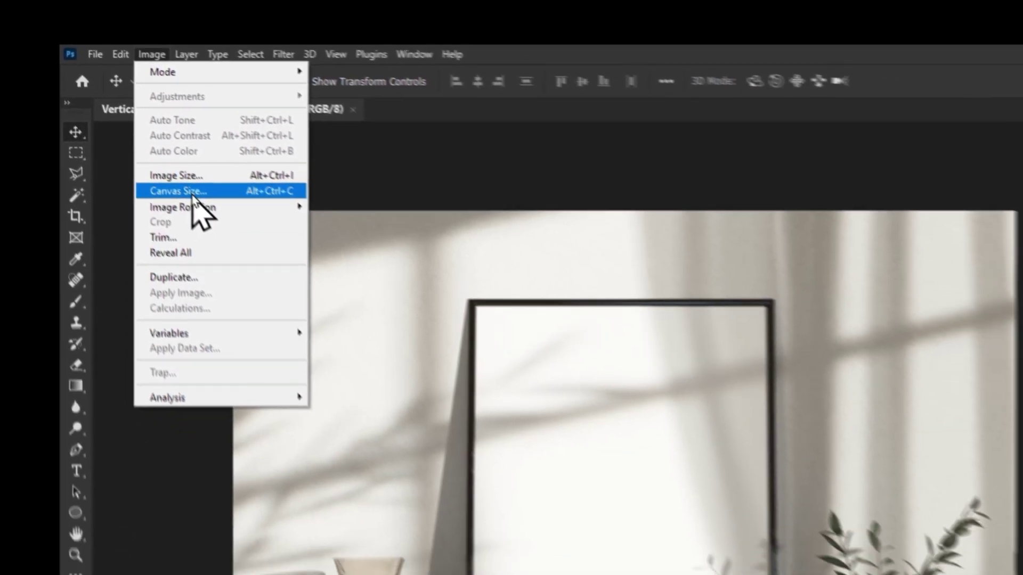
Enlarge the canvas from 1920 × 1440 to 2000 × 2000 px
click(358, 334)
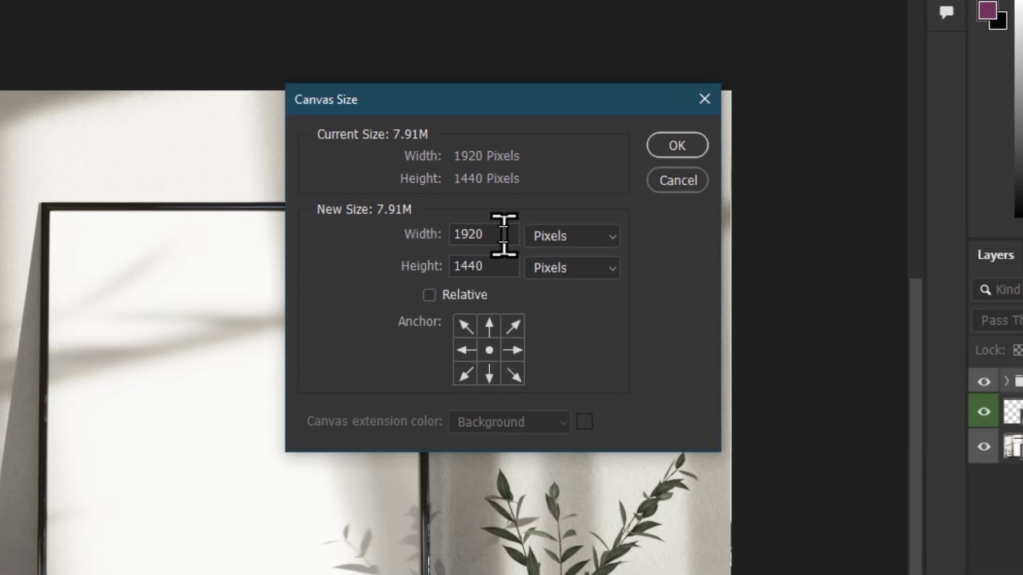
drag(503, 234, 361, 239)
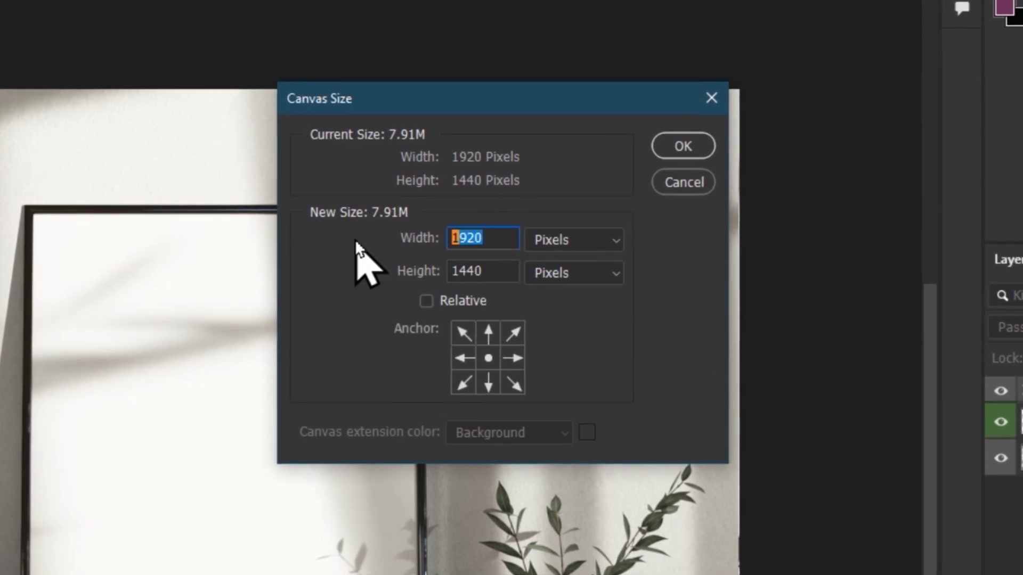
text(200)
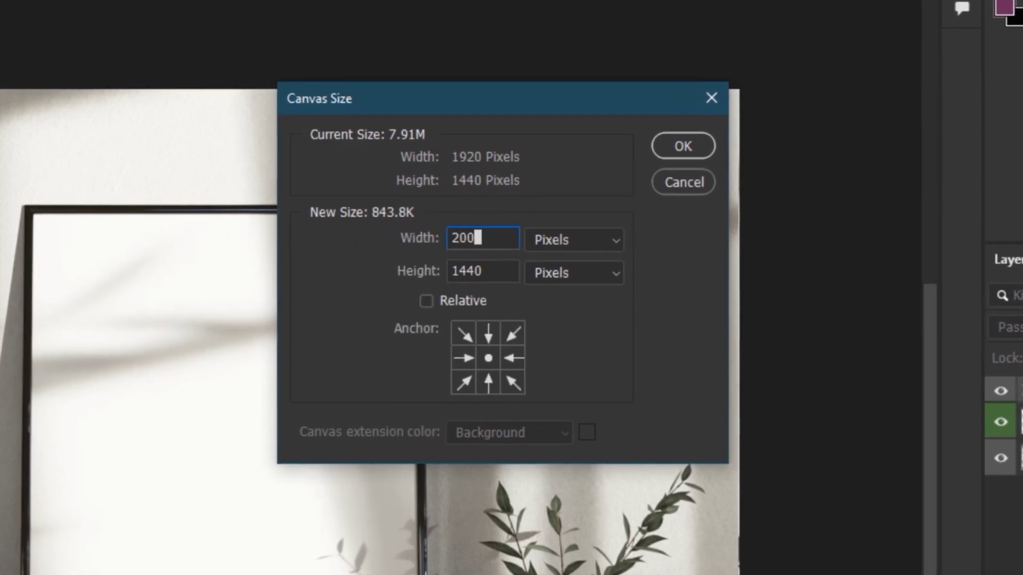
text(0)
drag(505, 274, 375, 273)
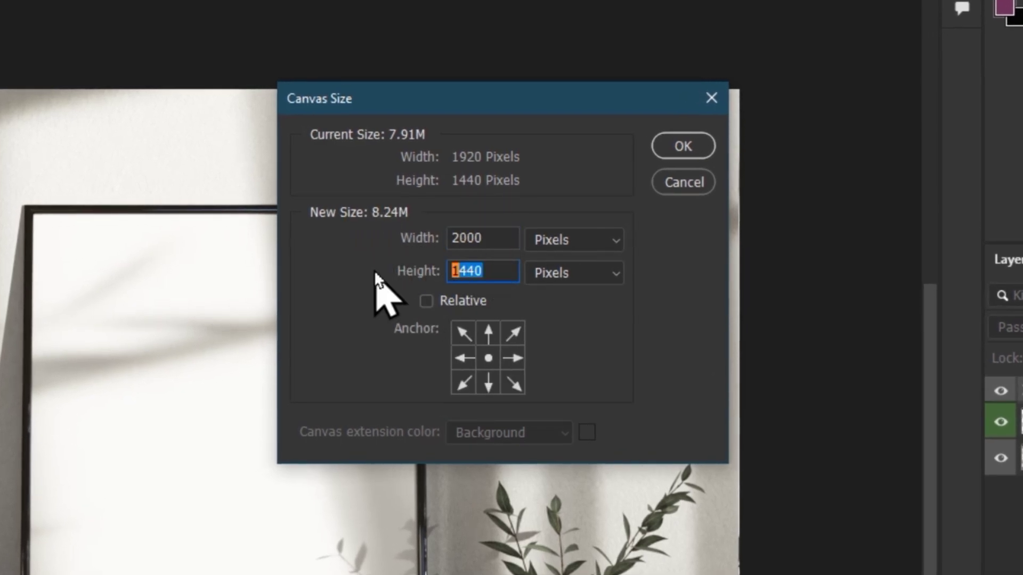
text(2000)
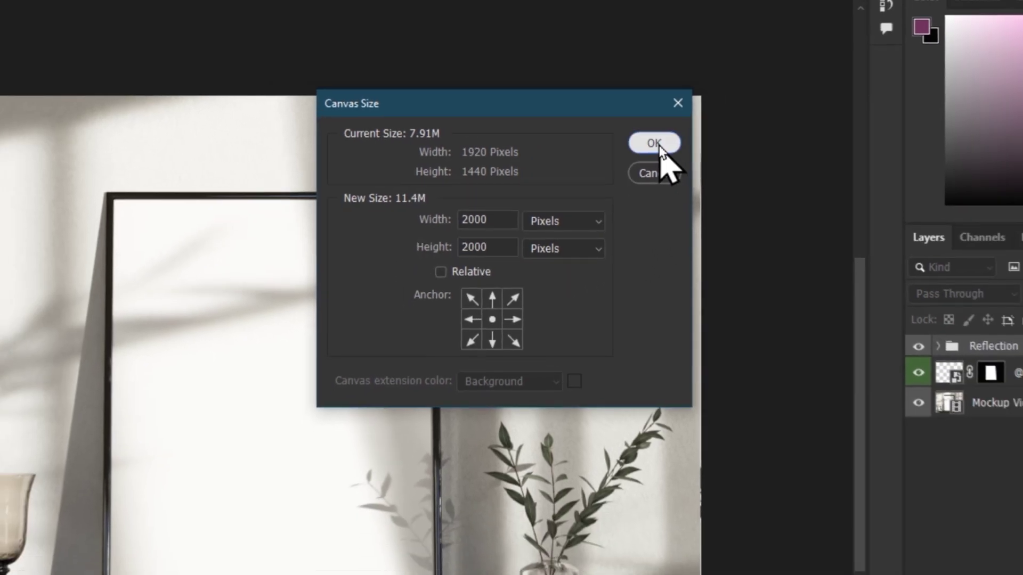
click(658, 145)
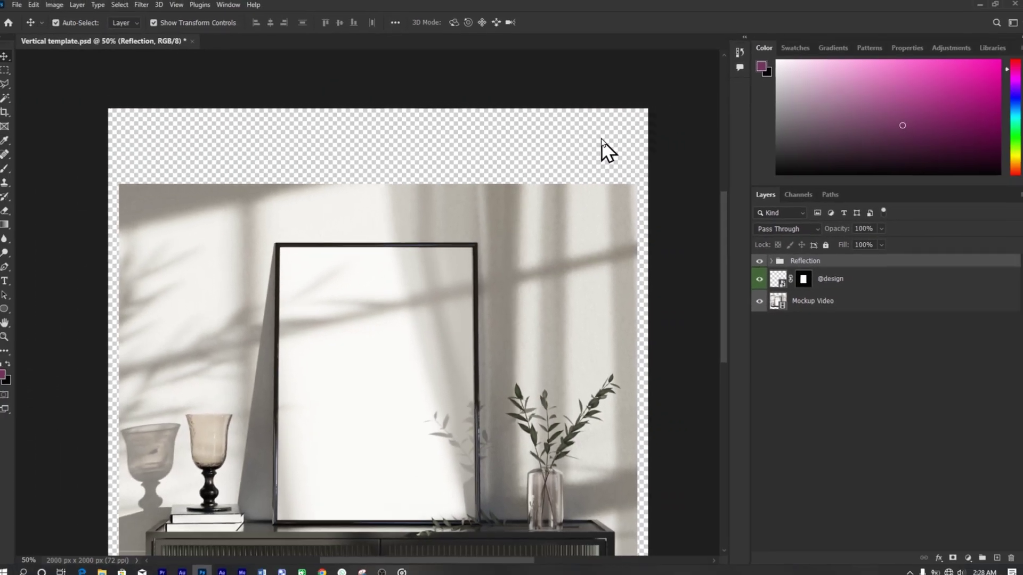
Convert all mockup layers to a smart object and stretch them to fill the square canvas
key(ctrl+0)
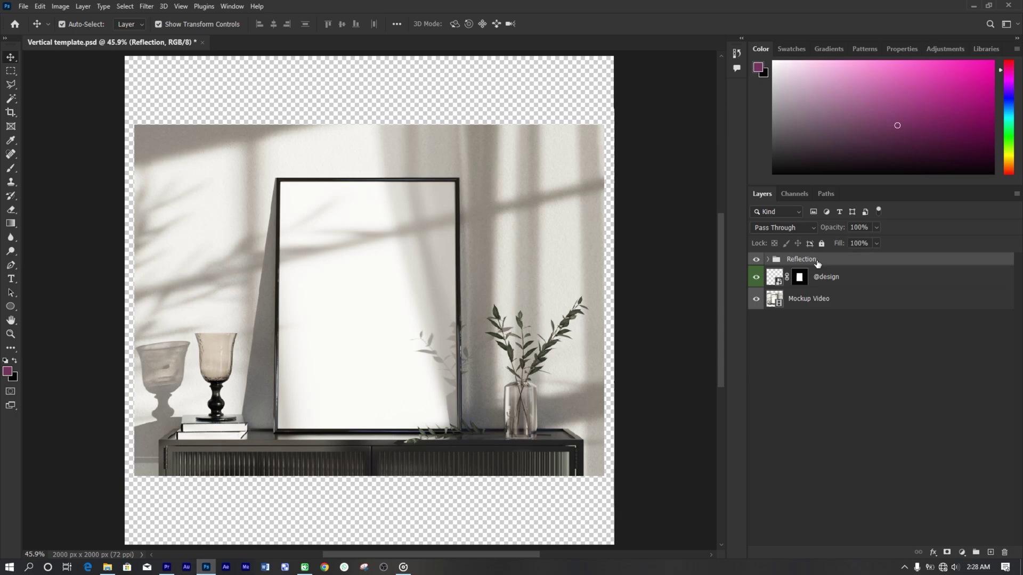
shift+click(810, 299)
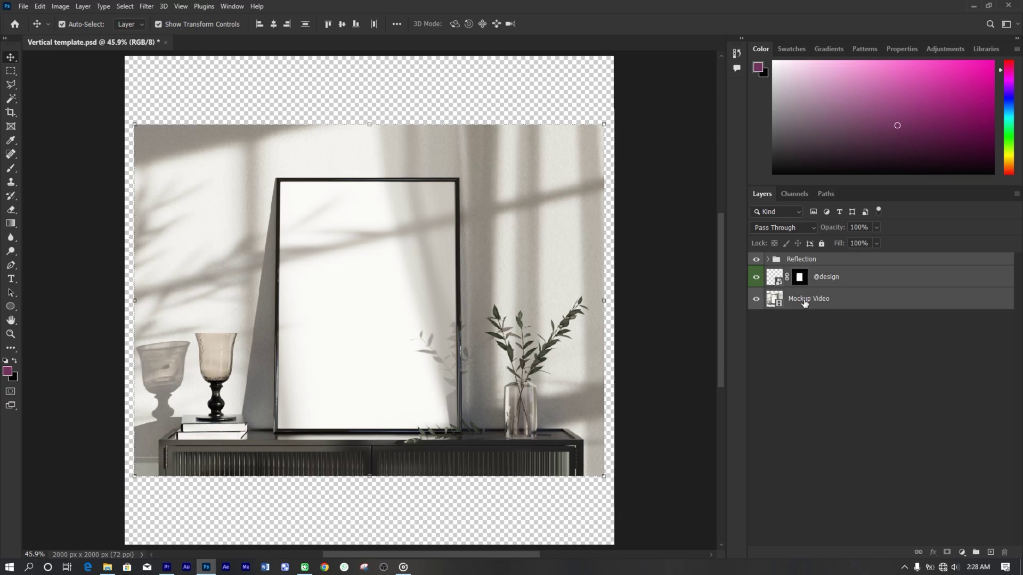
key(ctrl+t)
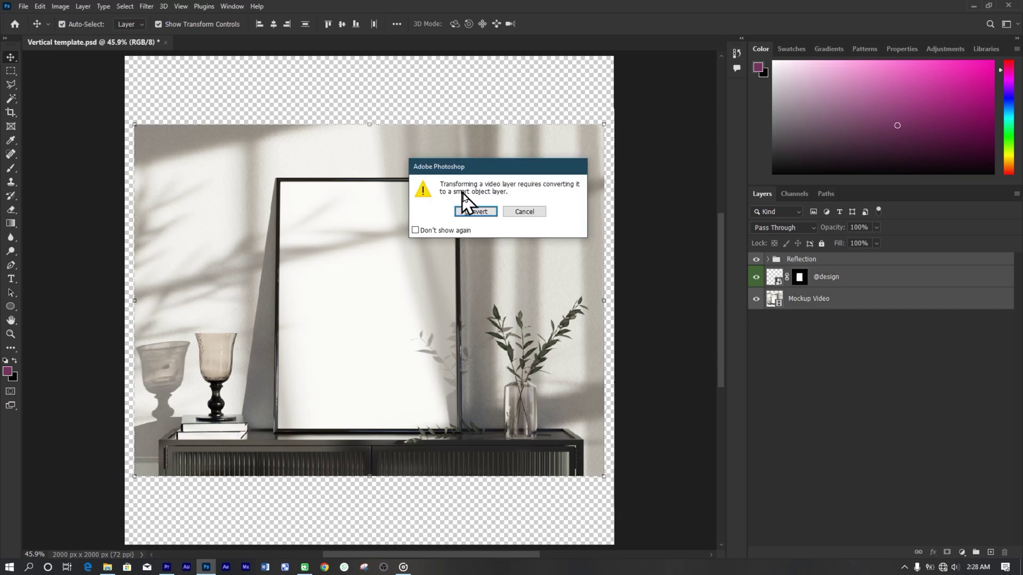
click(469, 211)
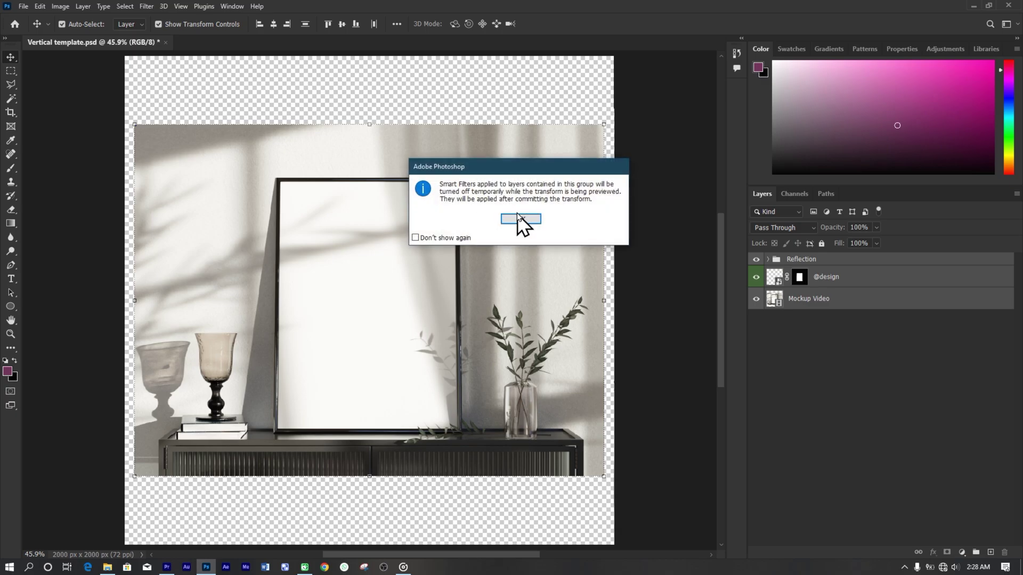
click(520, 219)
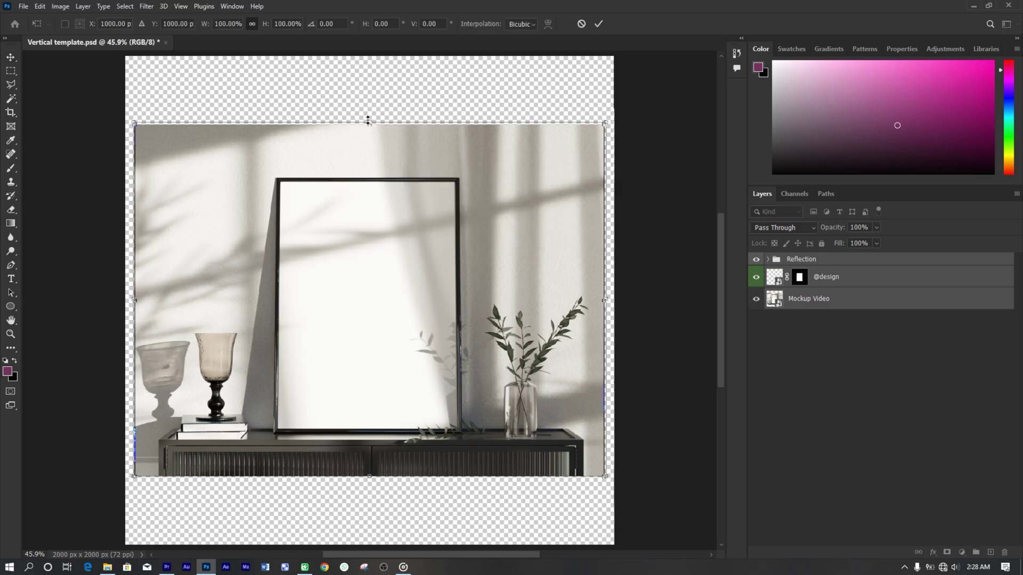
drag(369, 123, 365, 57)
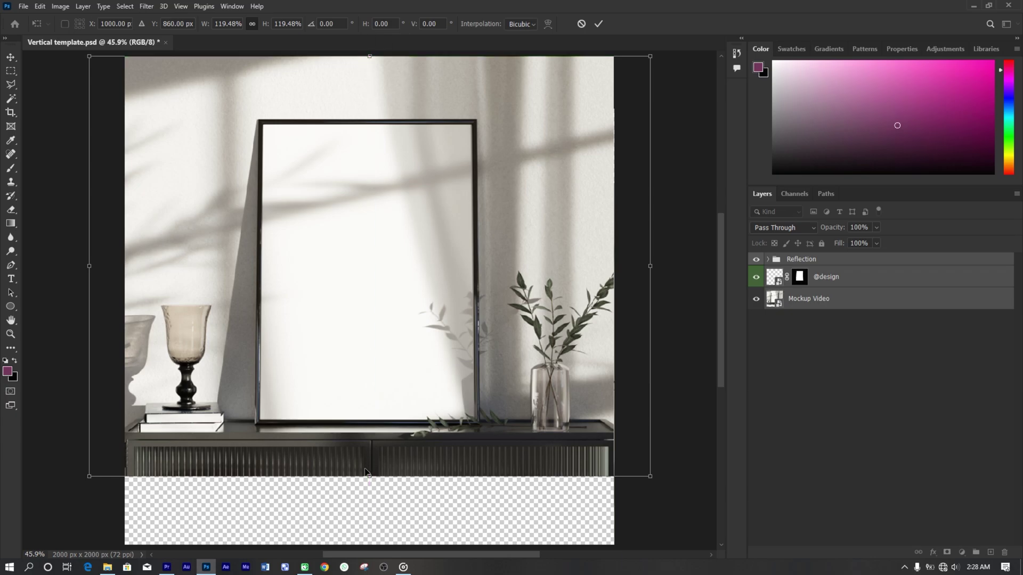
drag(370, 475, 367, 545)
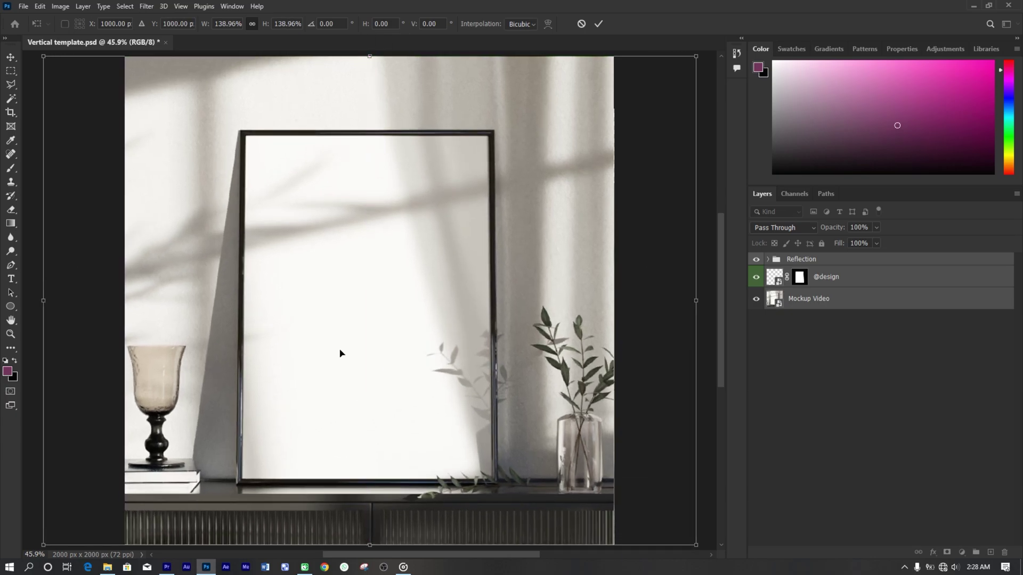
drag(340, 353, 324, 352)
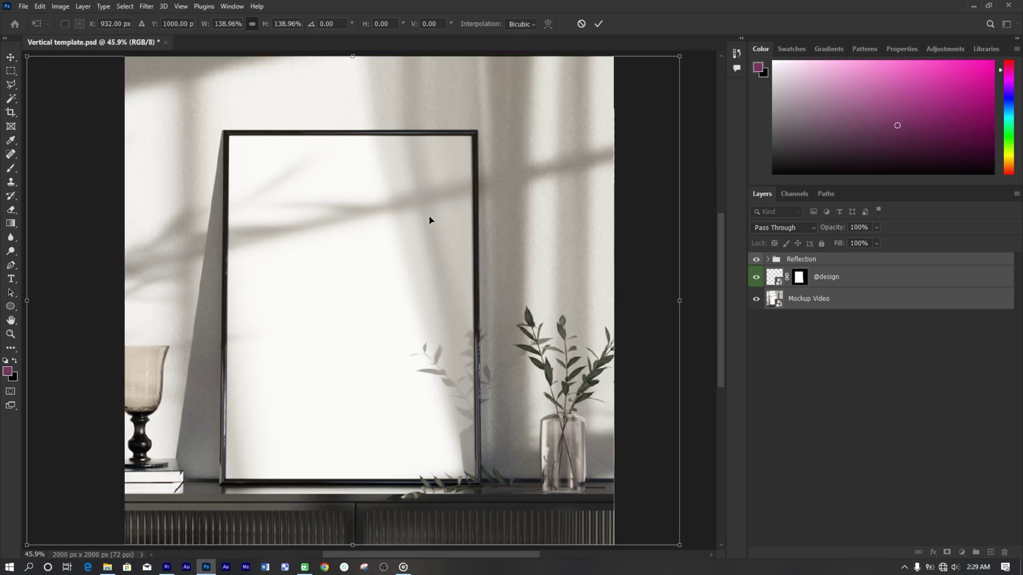
click(599, 25)
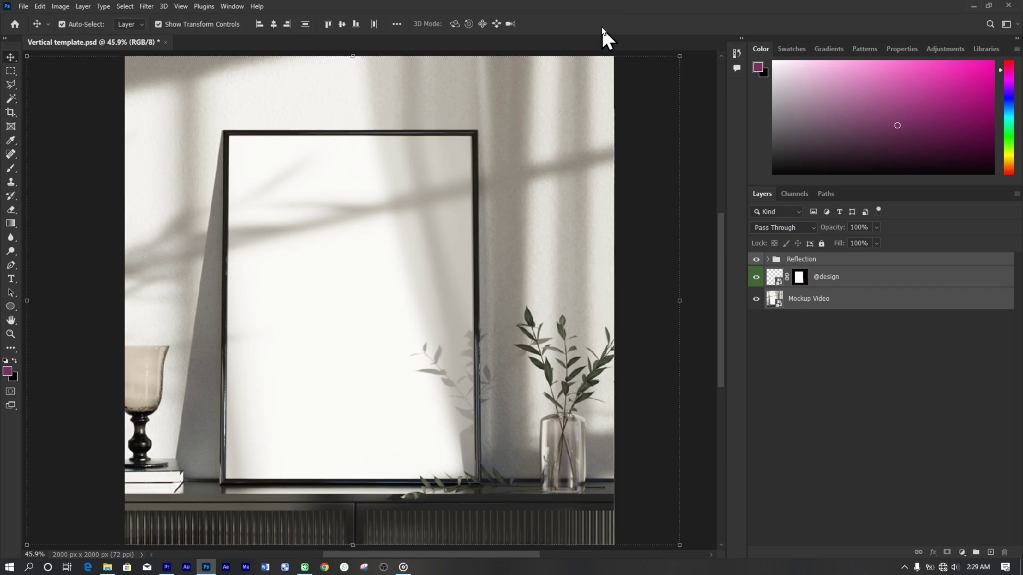
click(703, 285)
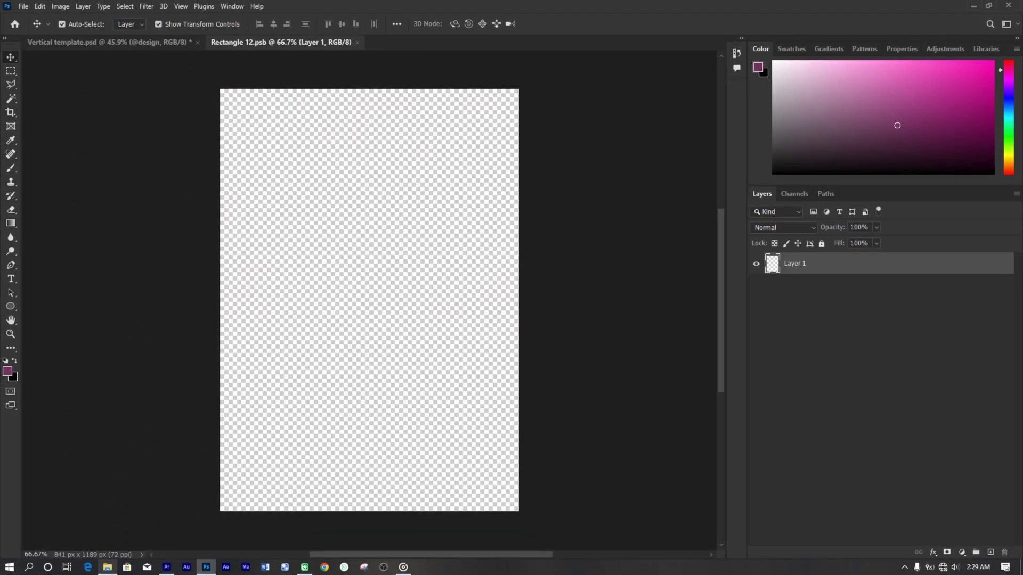
key(alt+Tab)
drag(546, 155, 372, 354)
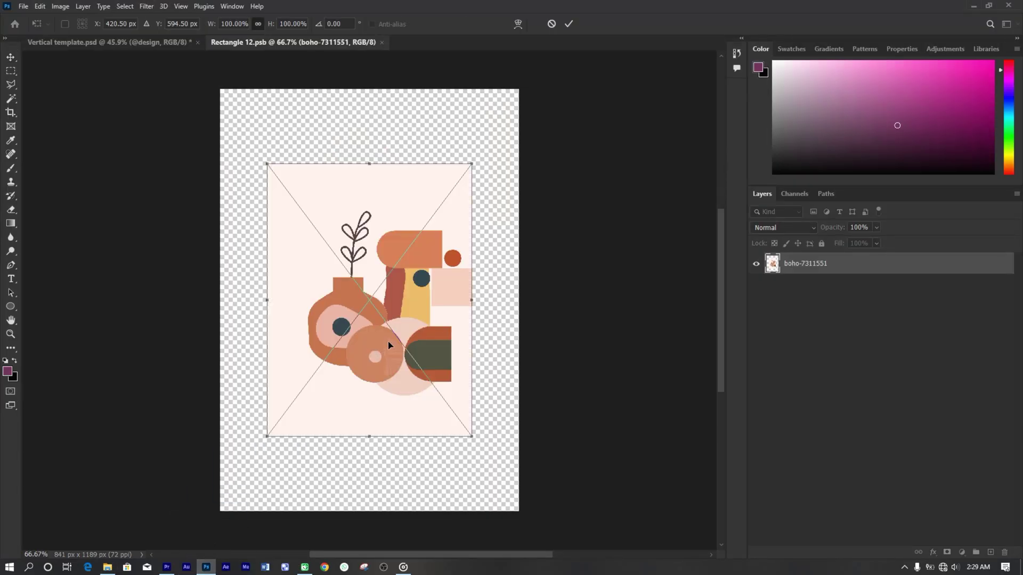
drag(472, 302, 518, 301)
drag(267, 300, 221, 300)
mouse_move(370, 100)
mouse_down()
mouse_move(379, 104)
mouse_move(371, 91)
mouse_up()
drag(367, 506, 367, 515)
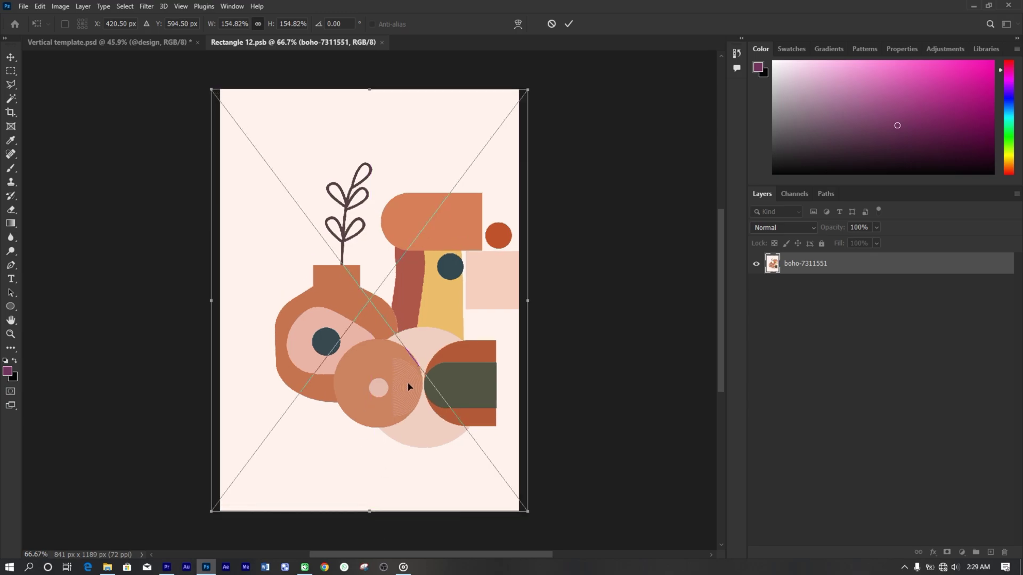
drag(412, 386, 404, 385)
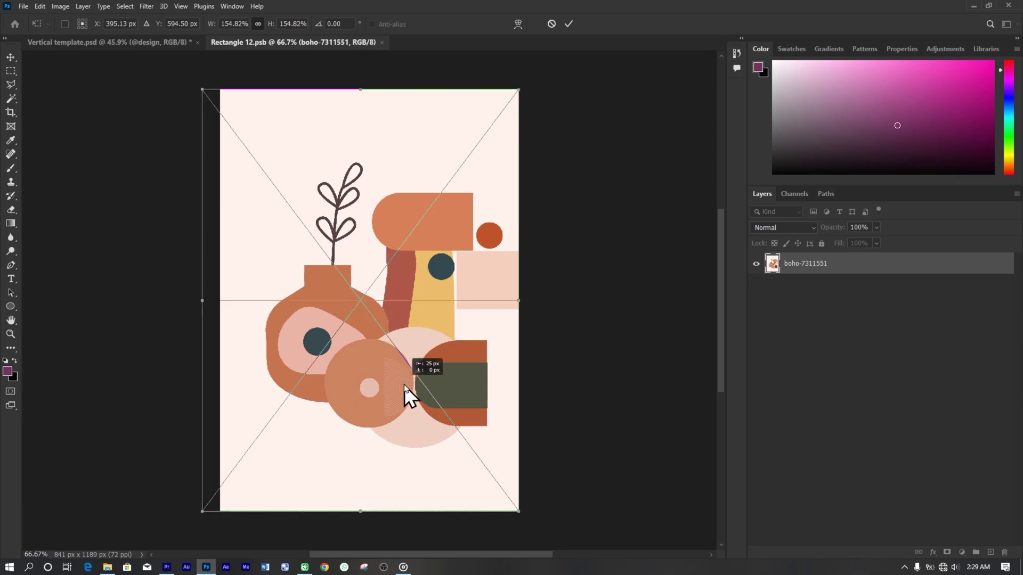
click(572, 23)
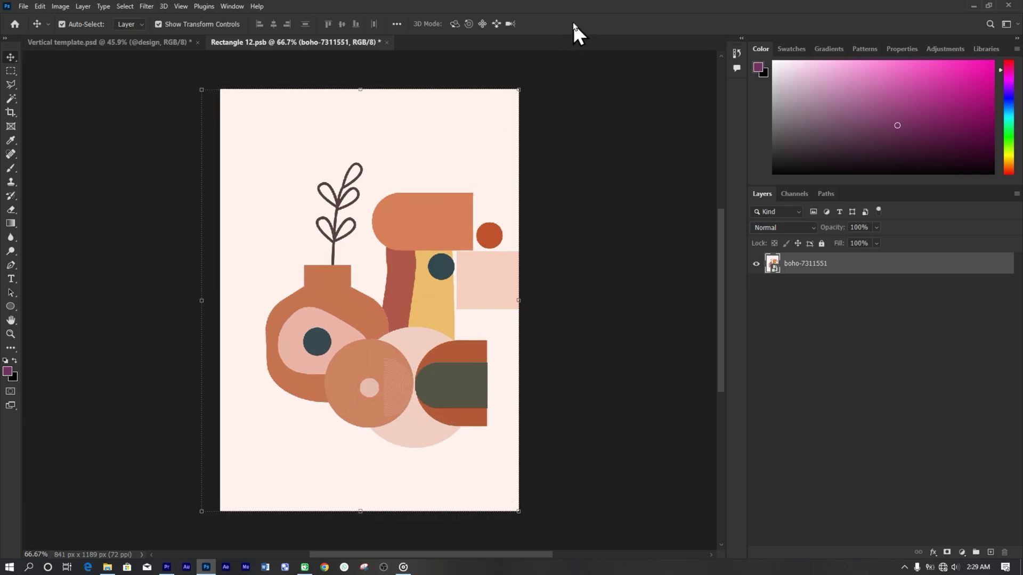
click(382, 41)
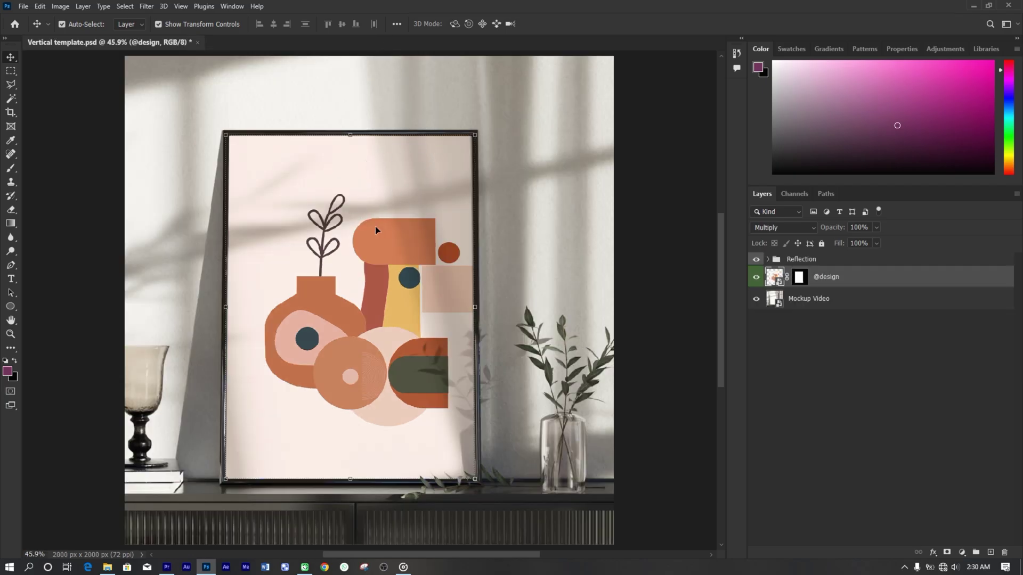
Show the Timeline panel and preview the video mockup by playing and scrubbing the playhead
click(669, 257)
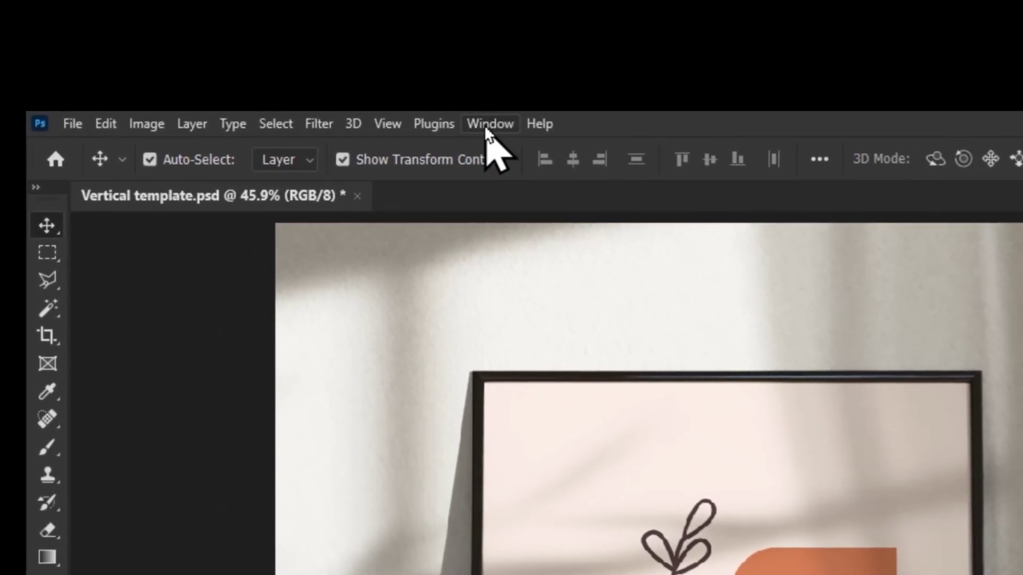
click(488, 126)
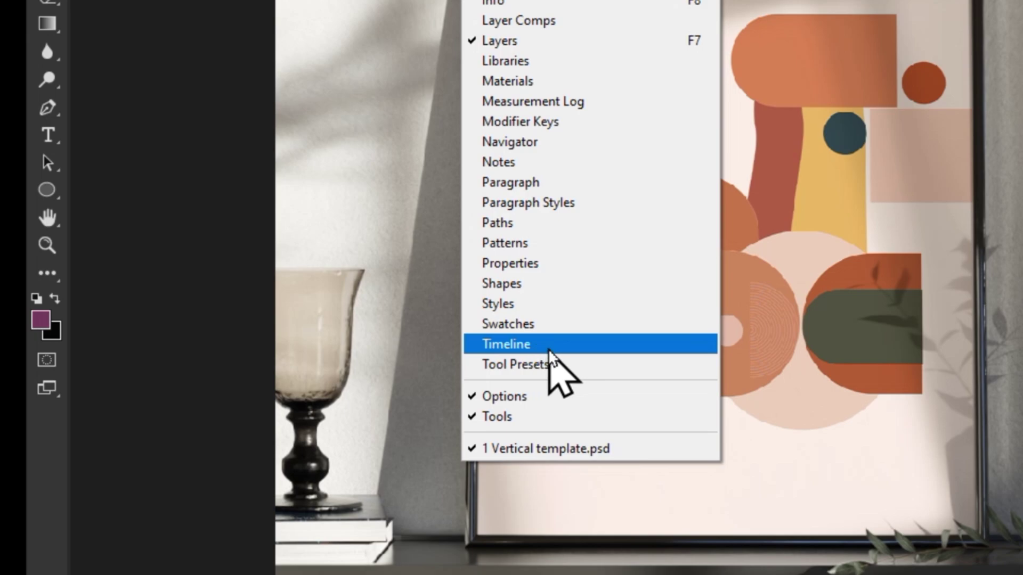
click(548, 349)
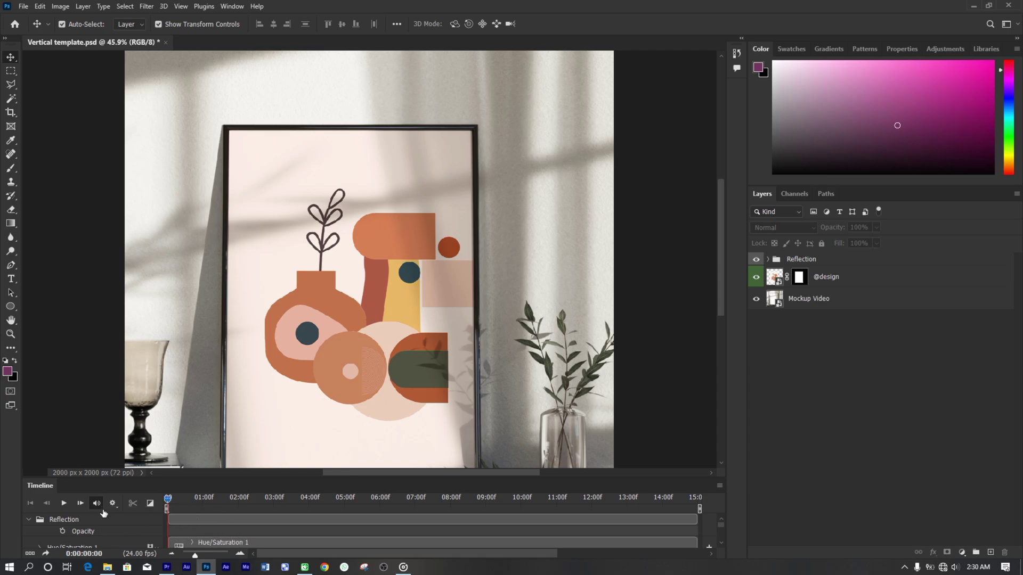
click(63, 503)
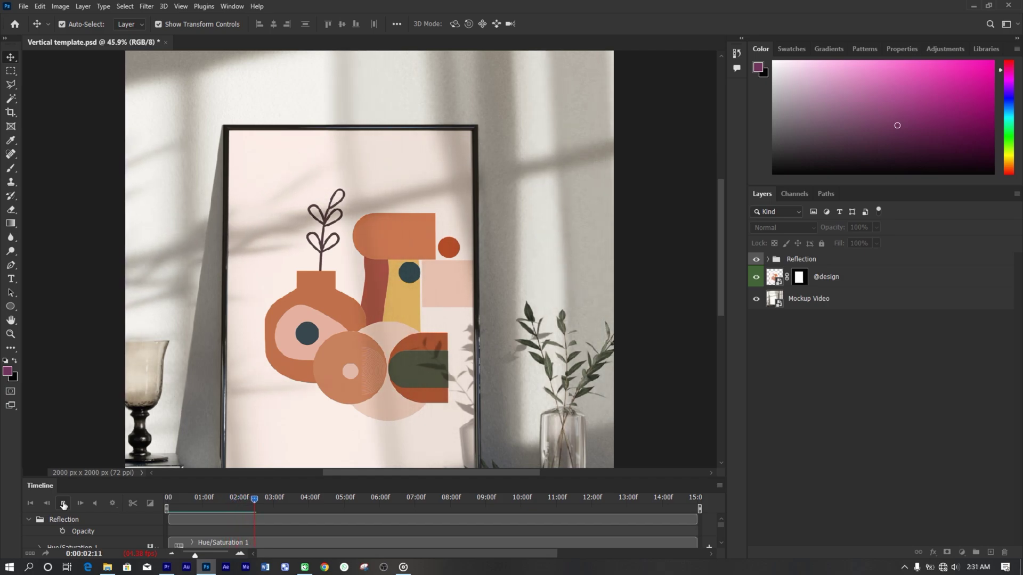
drag(274, 501, 397, 499)
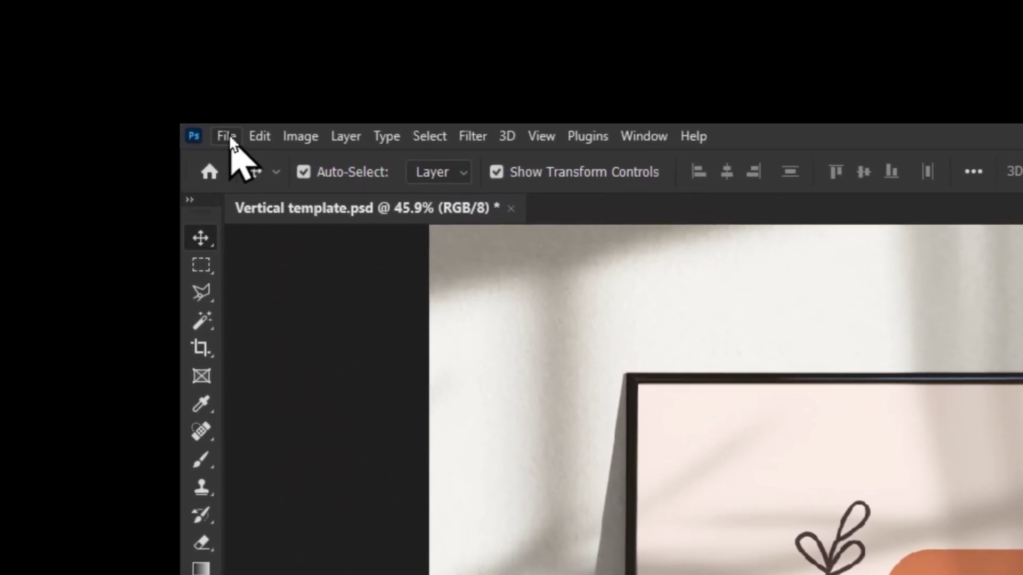
Open the Render Video dialog from the File > Export menu
click(226, 137)
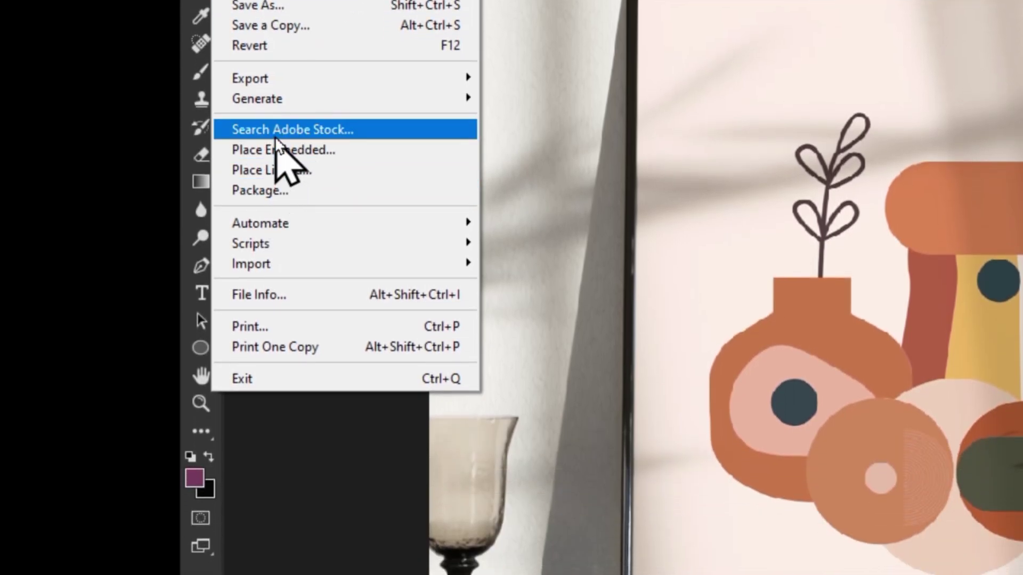
mouse_move(260, 88)
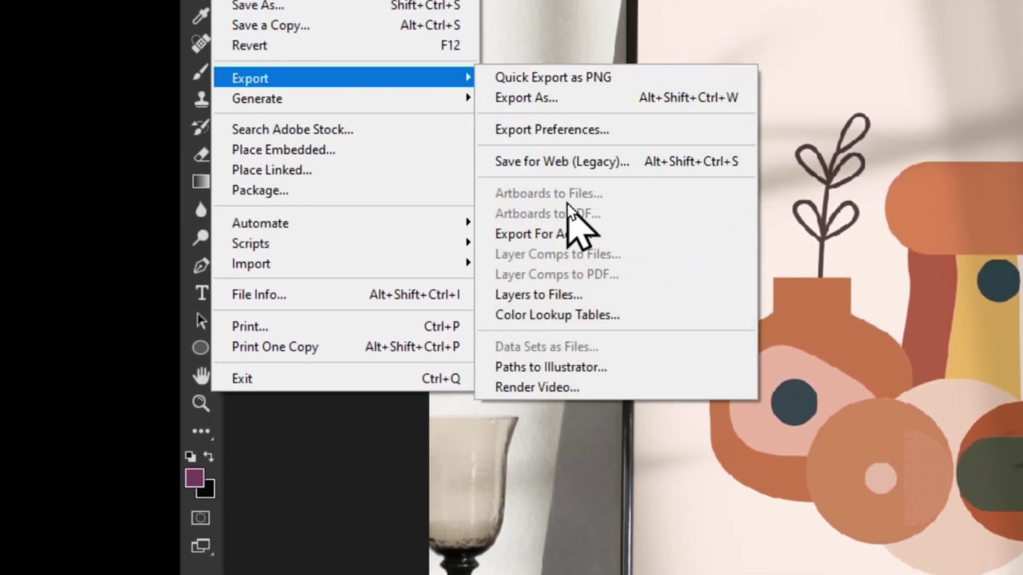
click(608, 418)
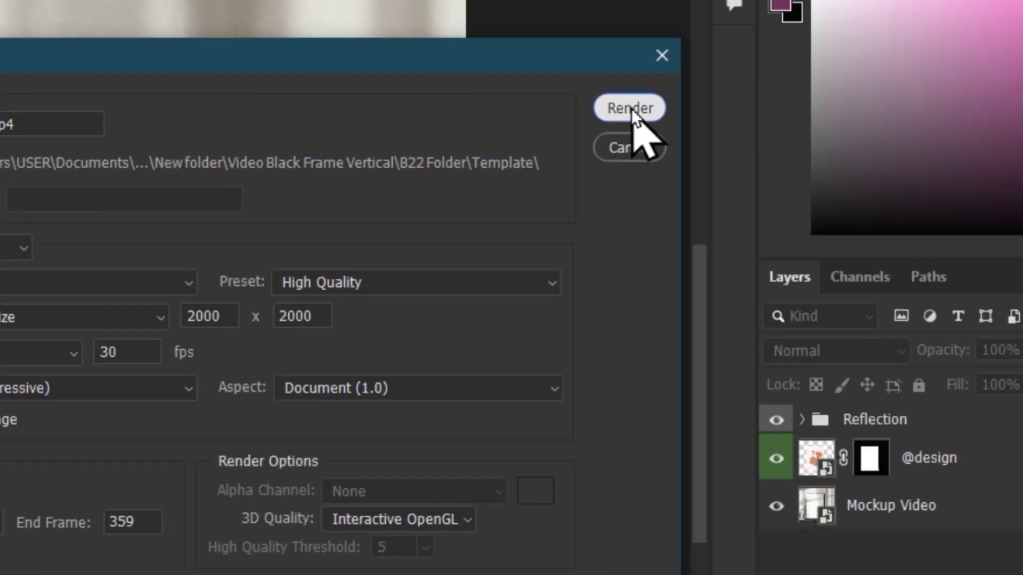
Render Vertical template.mp4 as H.264 High Quality at 2000 × 2000 and 30 fps
click(767, 143)
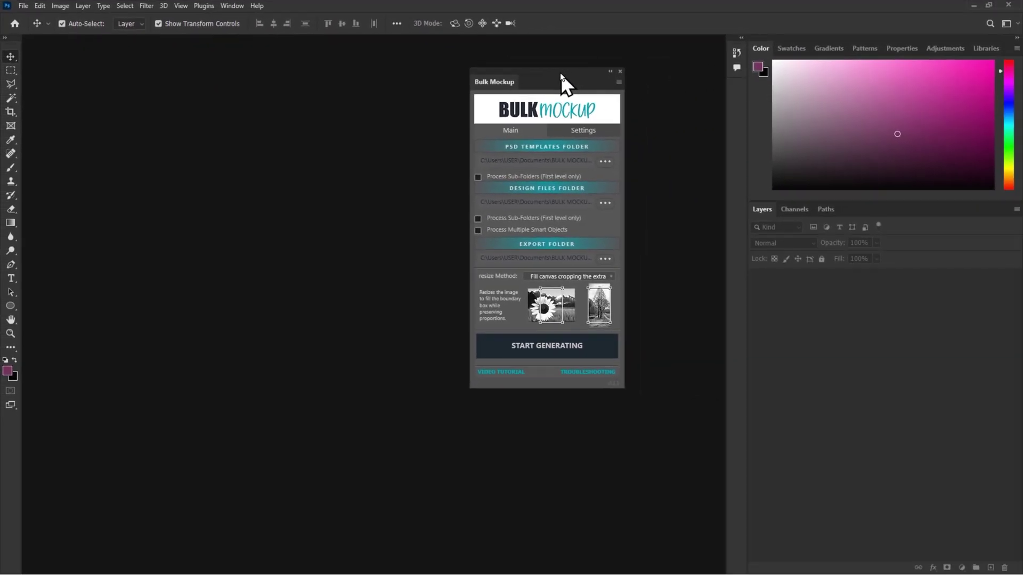
Browse the TEMPLATES, ARTS and EXPORTED folders in BULK MOCKUP, confirming EXPORTED is empty
drag(560, 74, 248, 68)
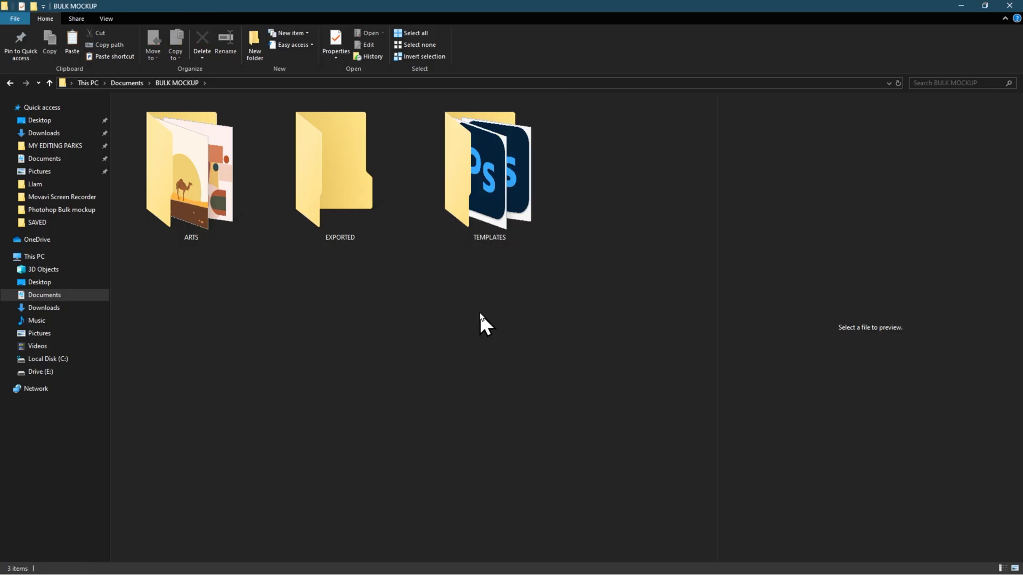
double_click(455, 184)
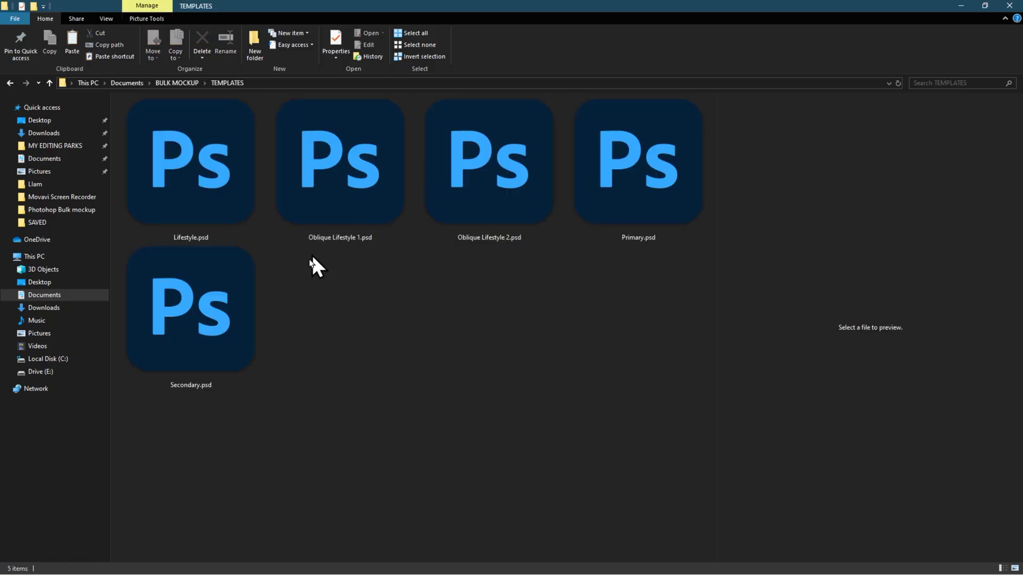
click(176, 82)
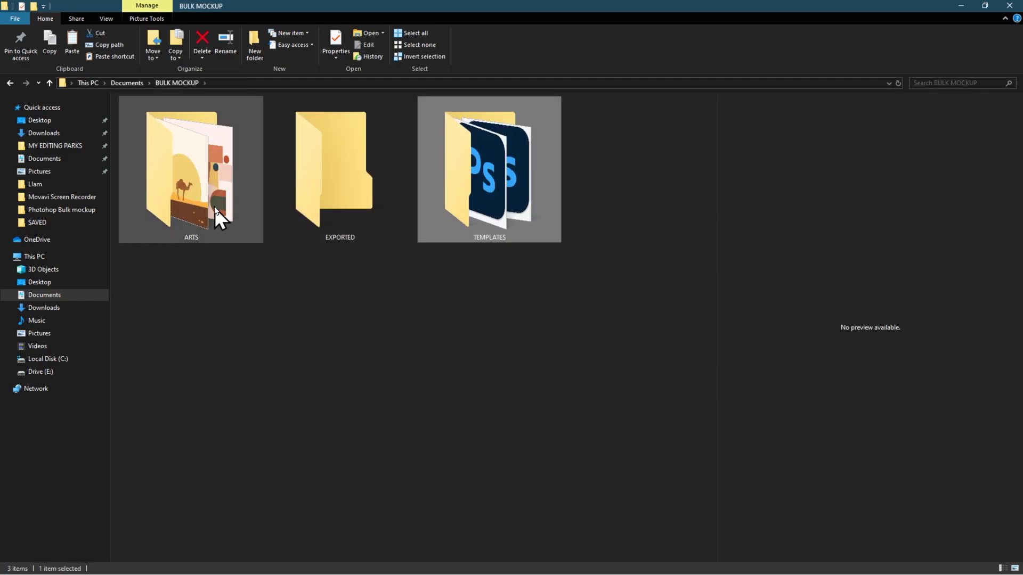
double_click(214, 198)
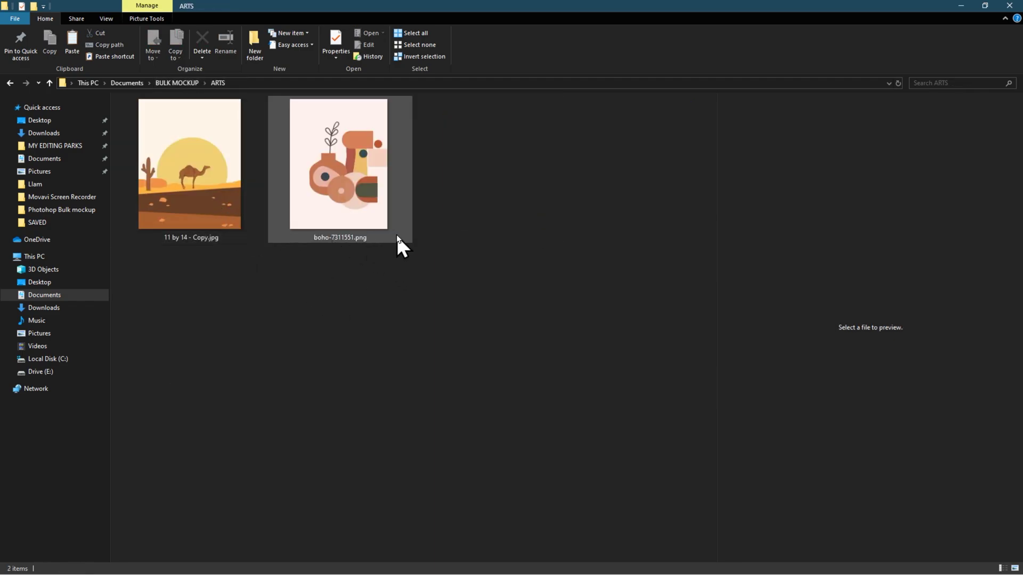
click(178, 83)
double_click(321, 184)
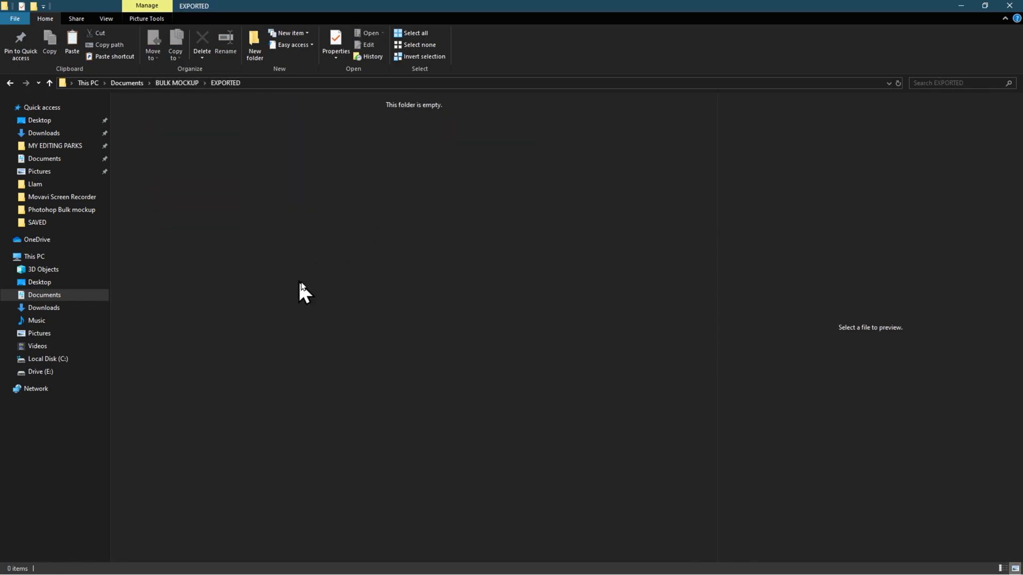
click(176, 83)
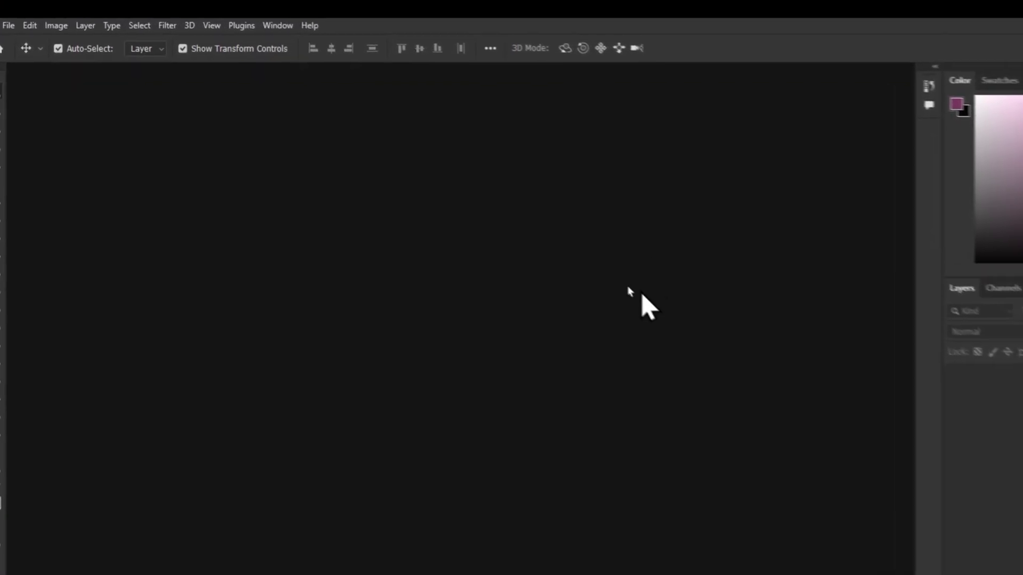
Launch the Bulk Mockup plugin from the Plugins menu and dock its panel on the left
click(310, 61)
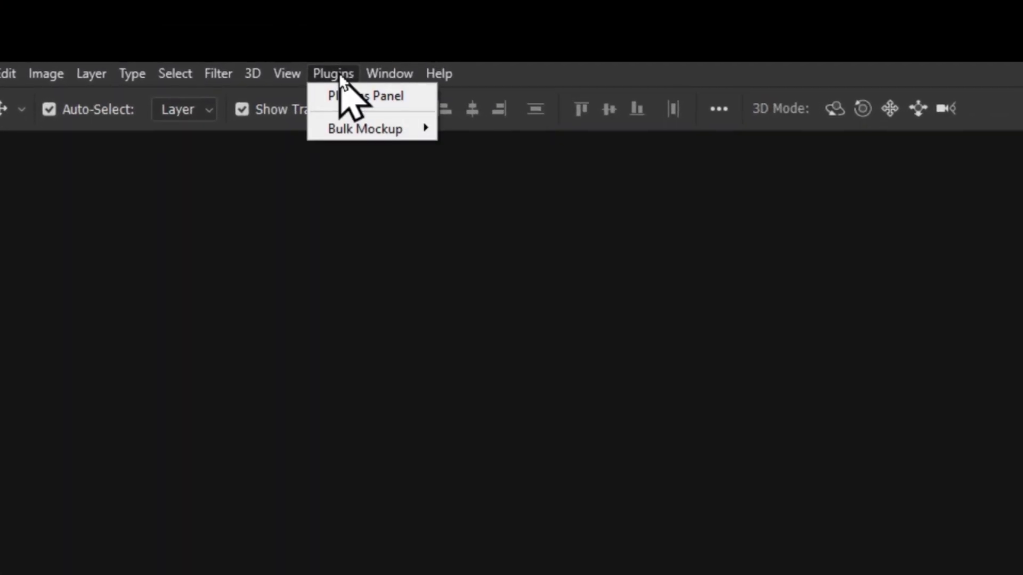
mouse_move(336, 109)
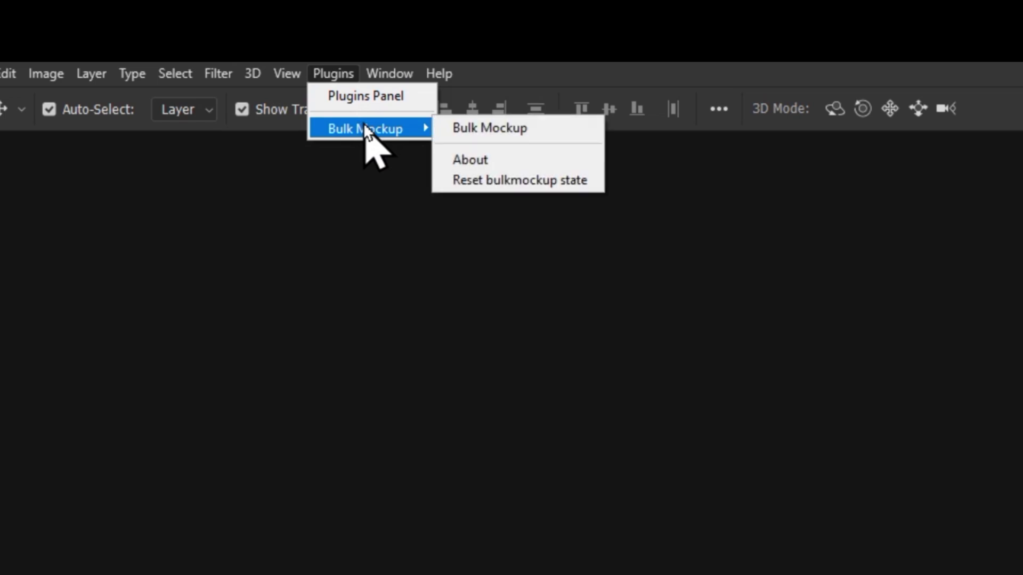
click(507, 127)
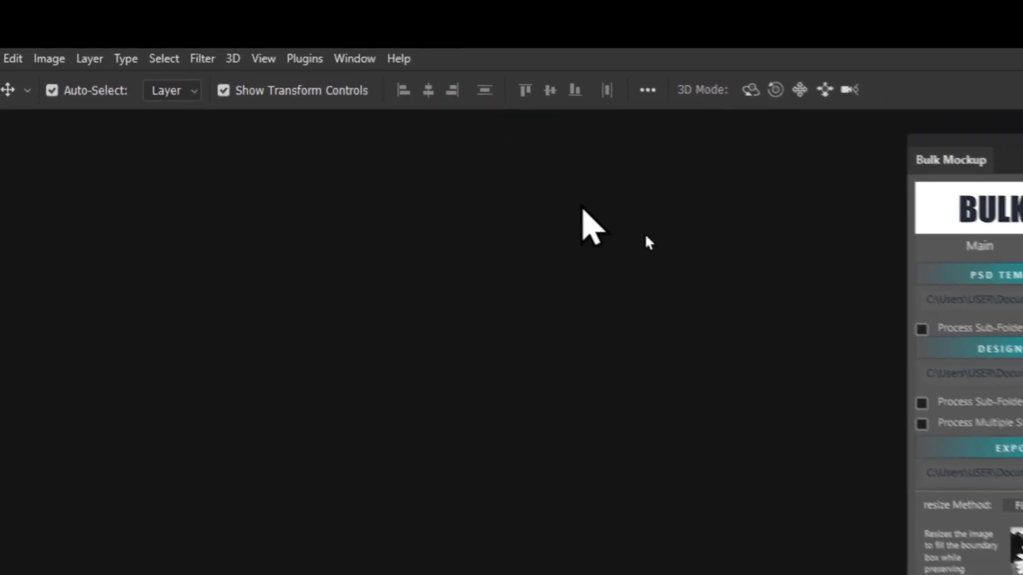
drag(1012, 159, 728, 229)
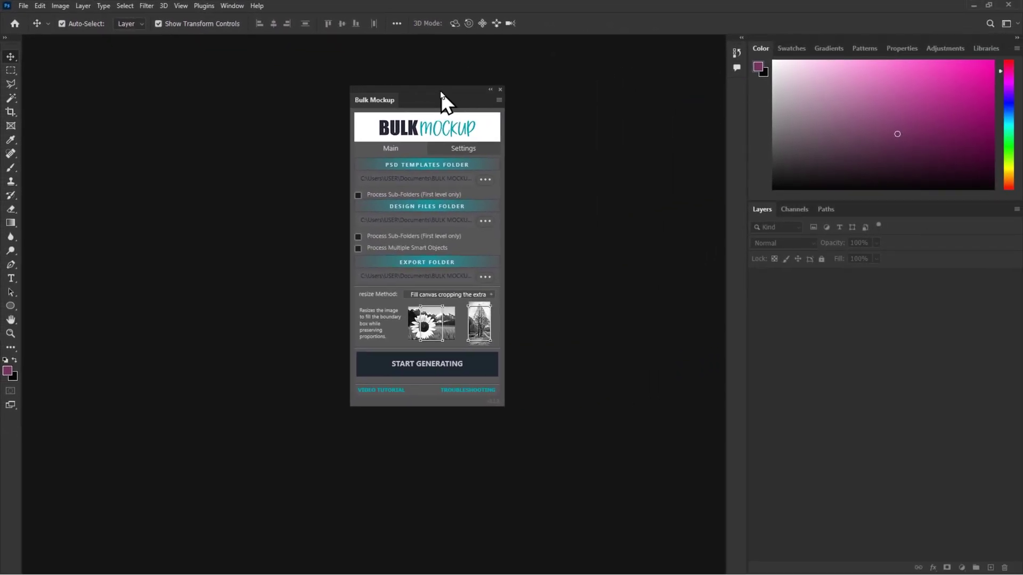
drag(440, 92, 246, 98)
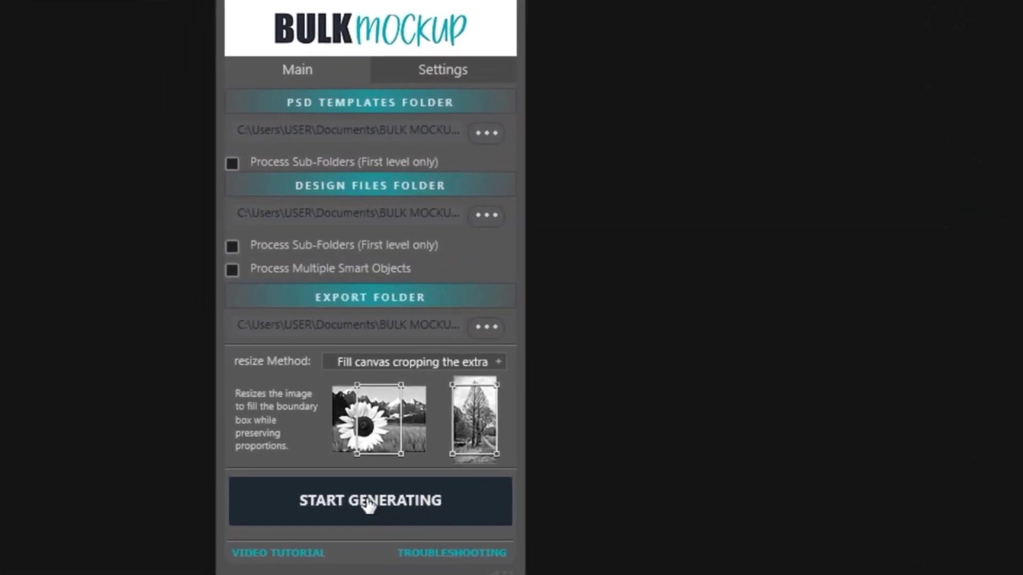
Set Bulk Mockup's templates folder to BULK MOCKUP\TEMPLATES
click(489, 133)
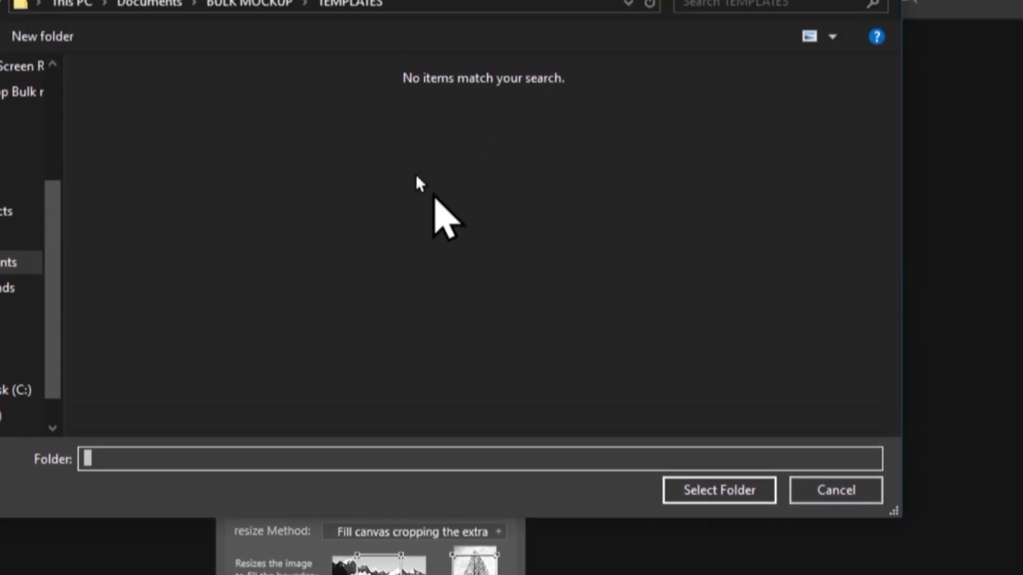
click(249, 7)
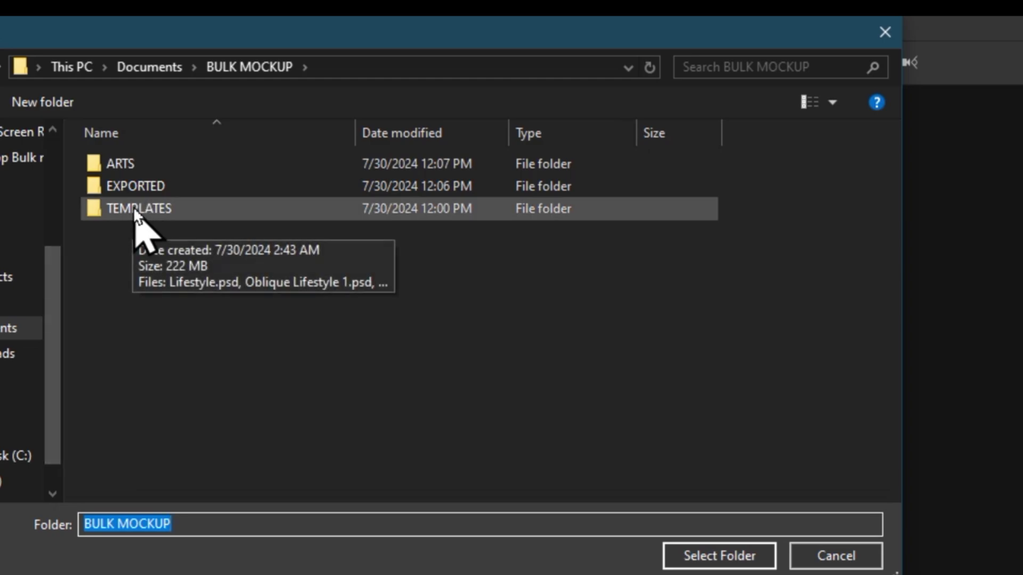
double_click(165, 208)
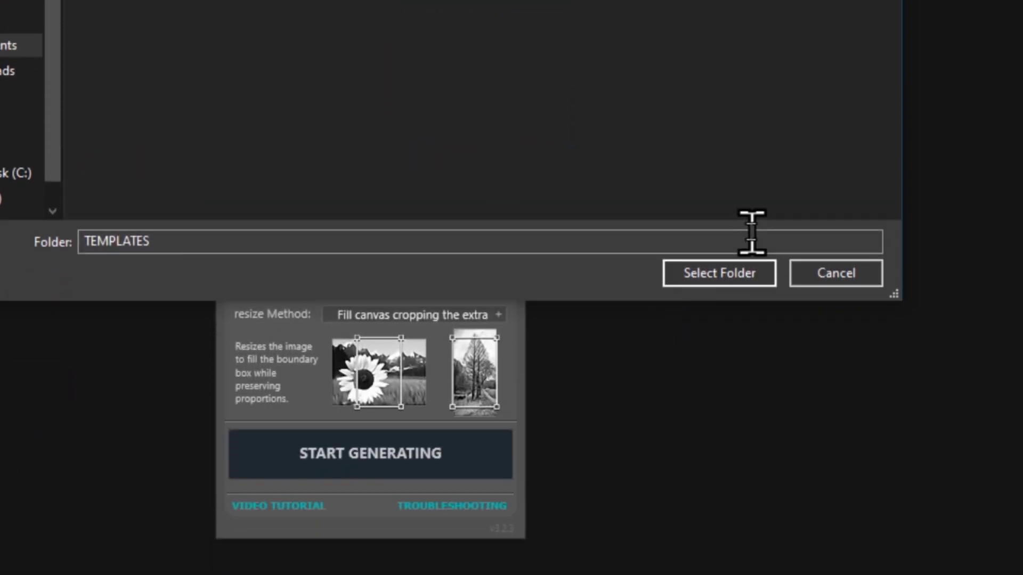
click(724, 436)
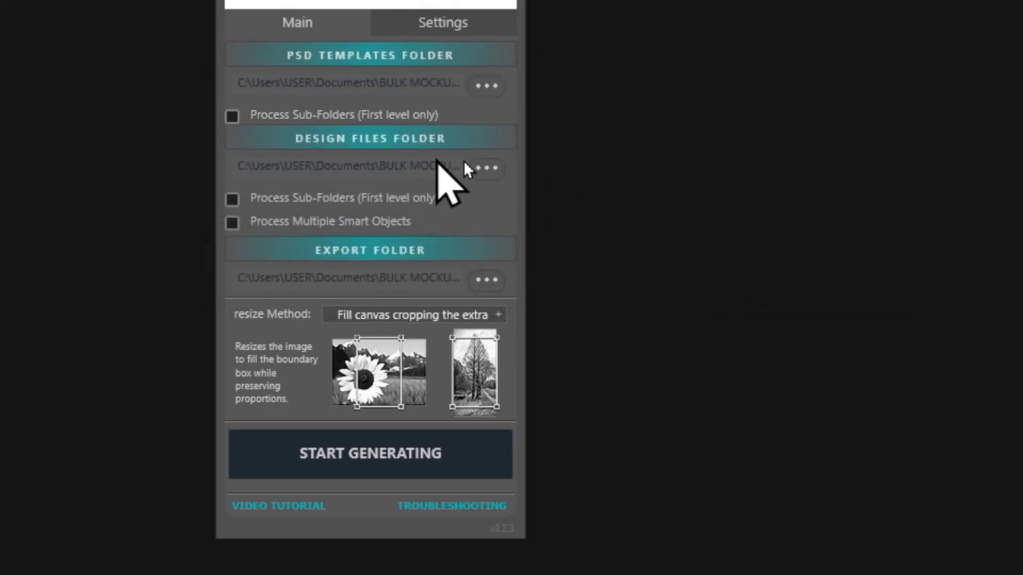
Point the design files folder to ARTS and the export folder to EXPORTED
click(487, 169)
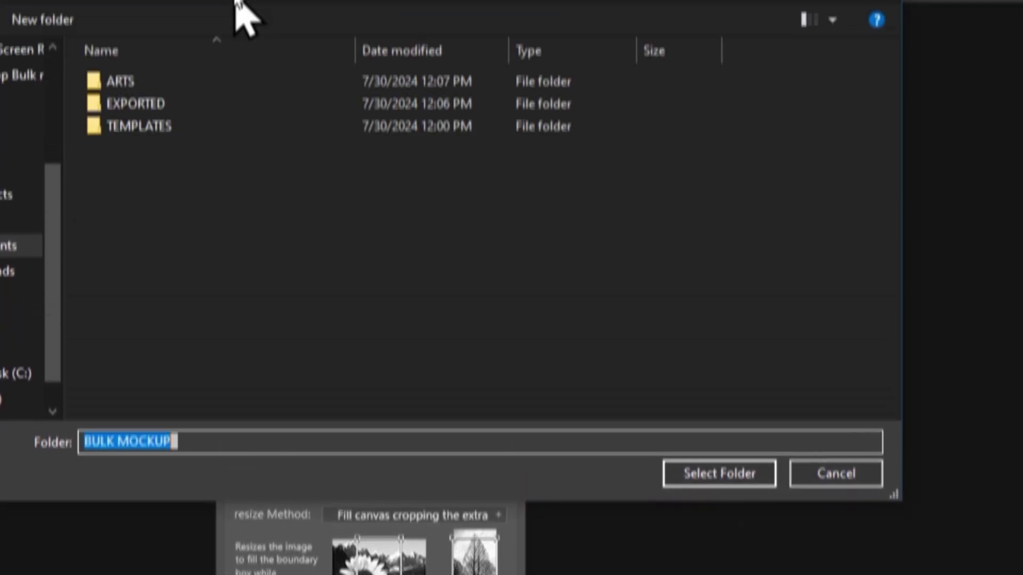
click(178, 84)
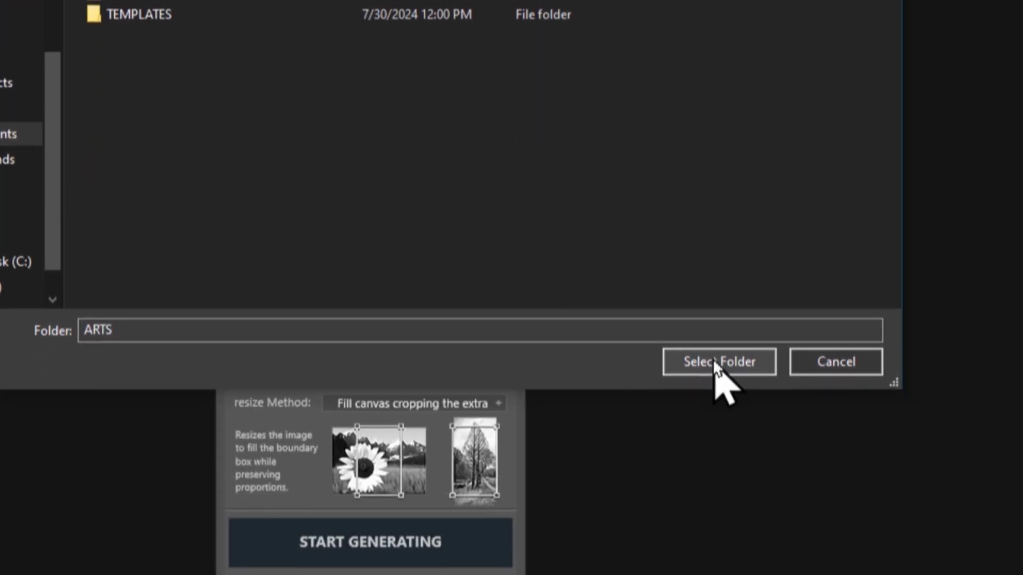
click(719, 542)
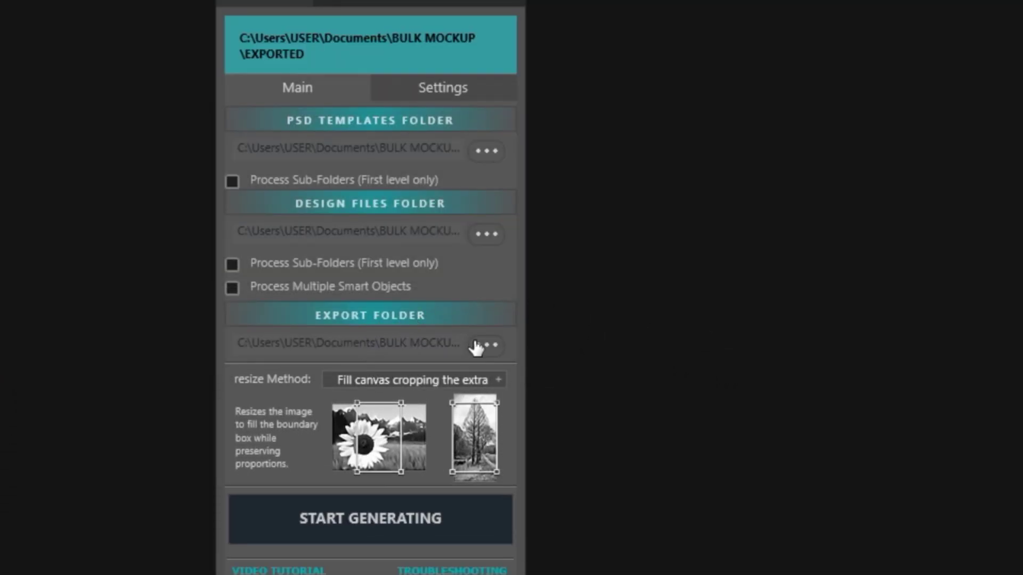
click(490, 345)
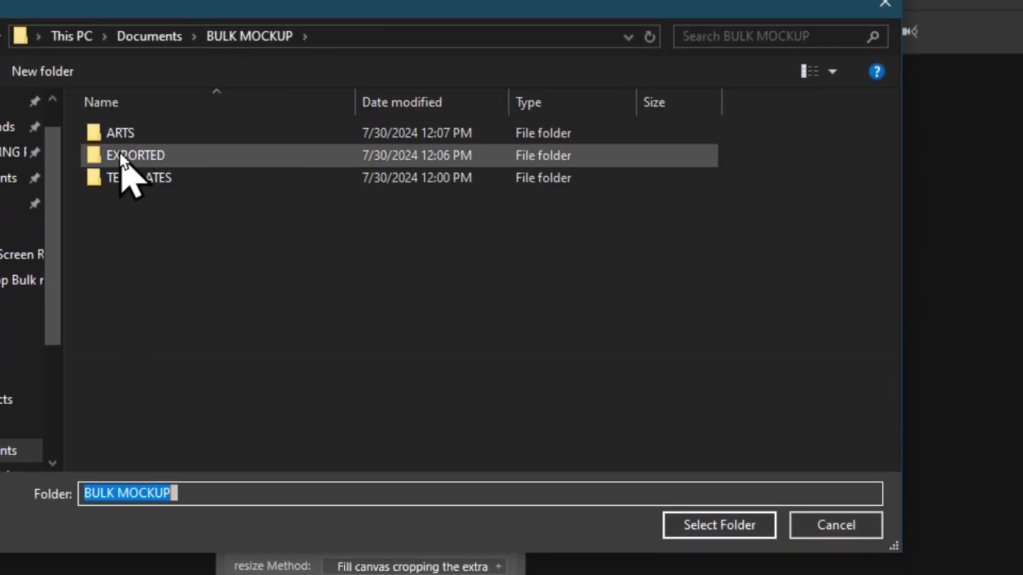
click(172, 155)
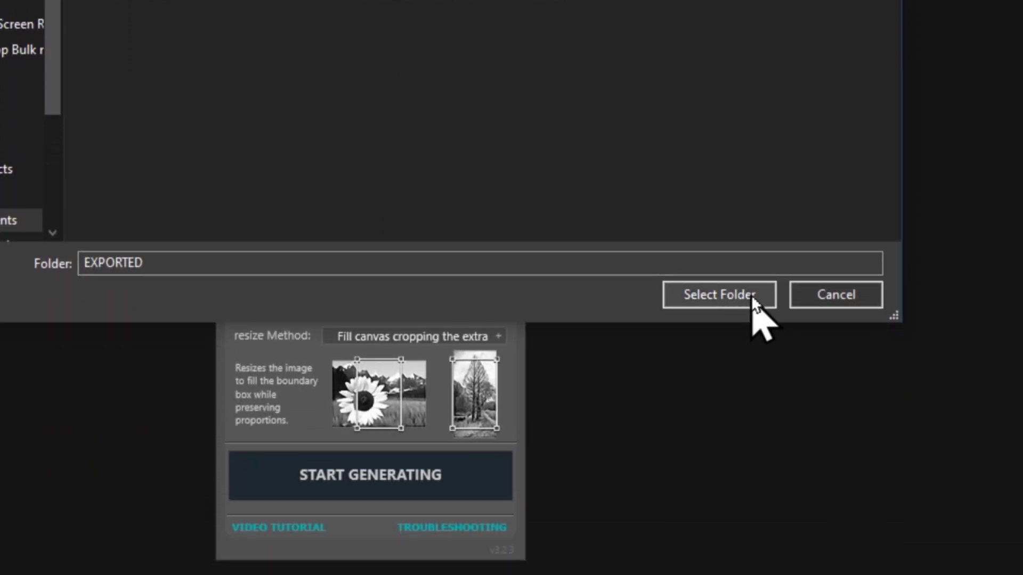
click(747, 350)
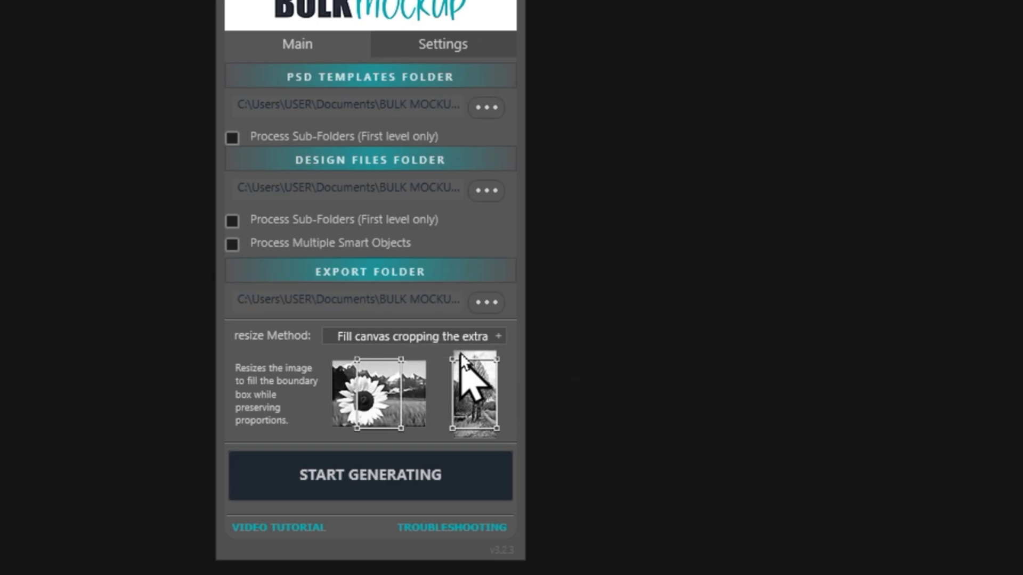
click(489, 339)
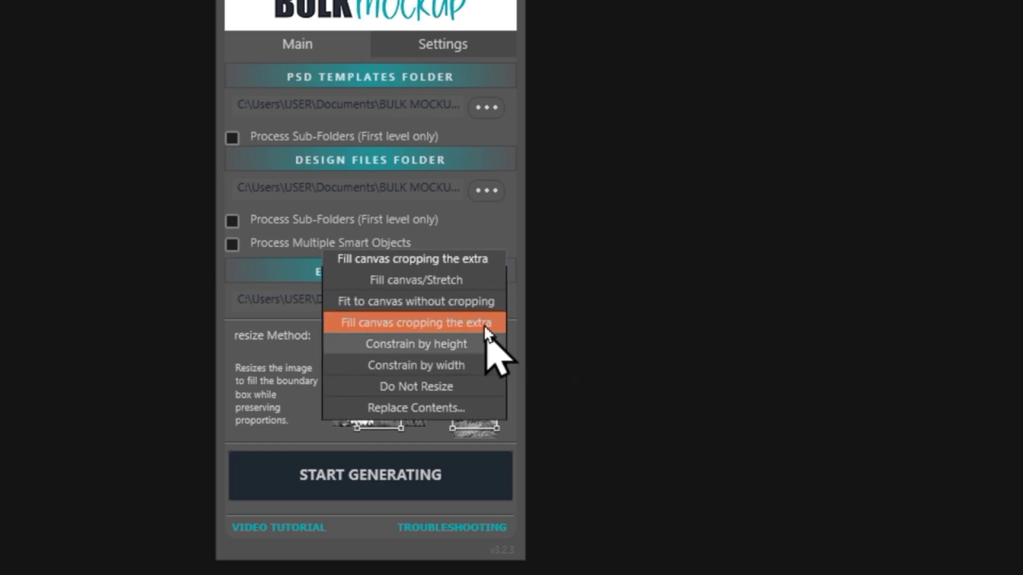
click(458, 282)
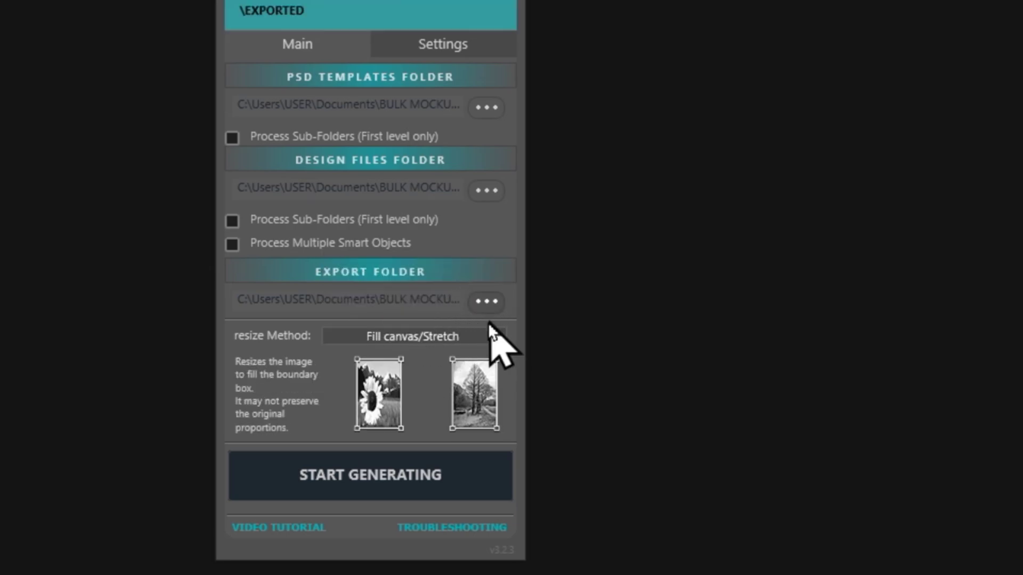
click(497, 341)
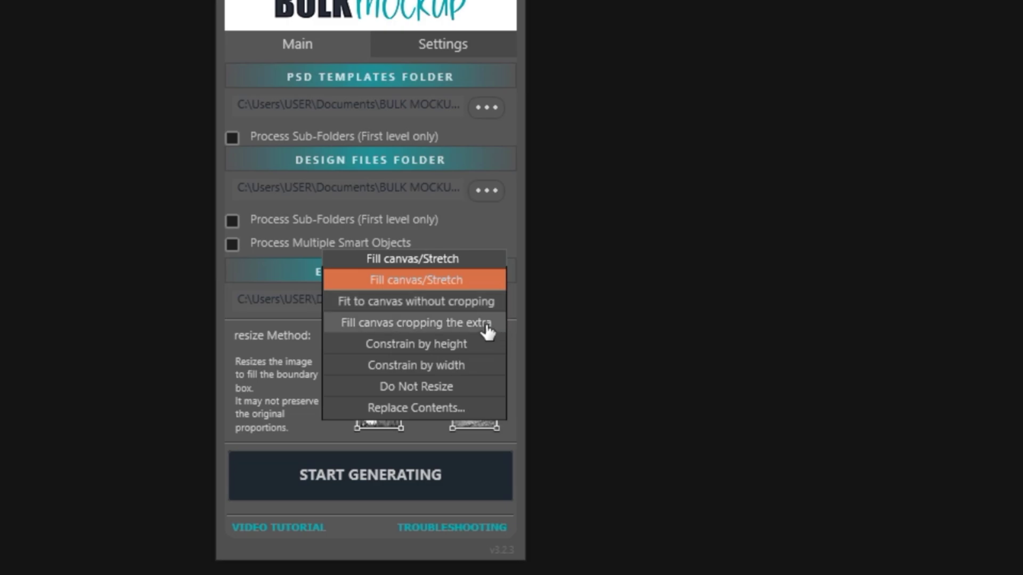
click(487, 326)
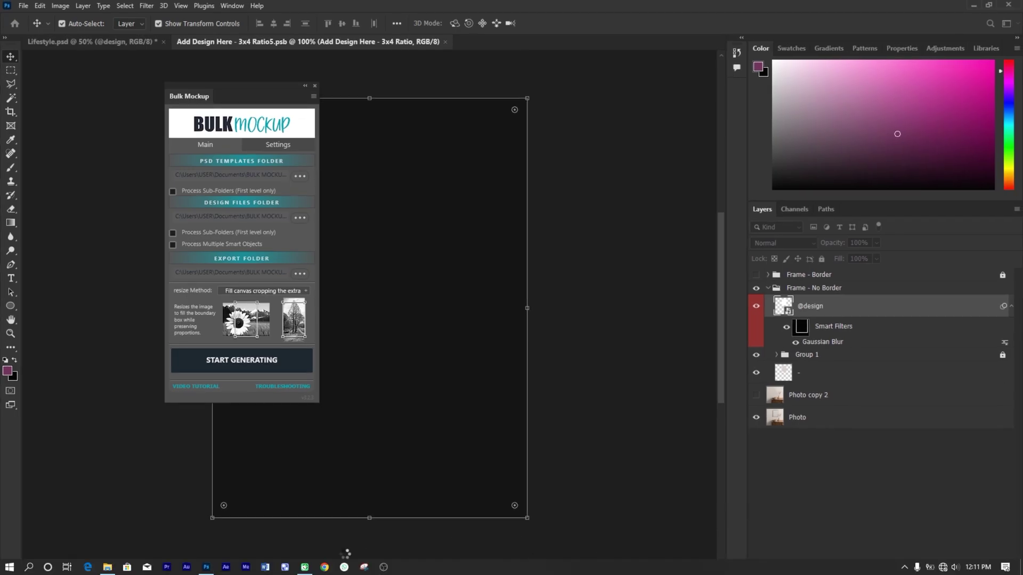
Open the EXPORTED folder in File Explorer to see the generated mockups
click(107, 568)
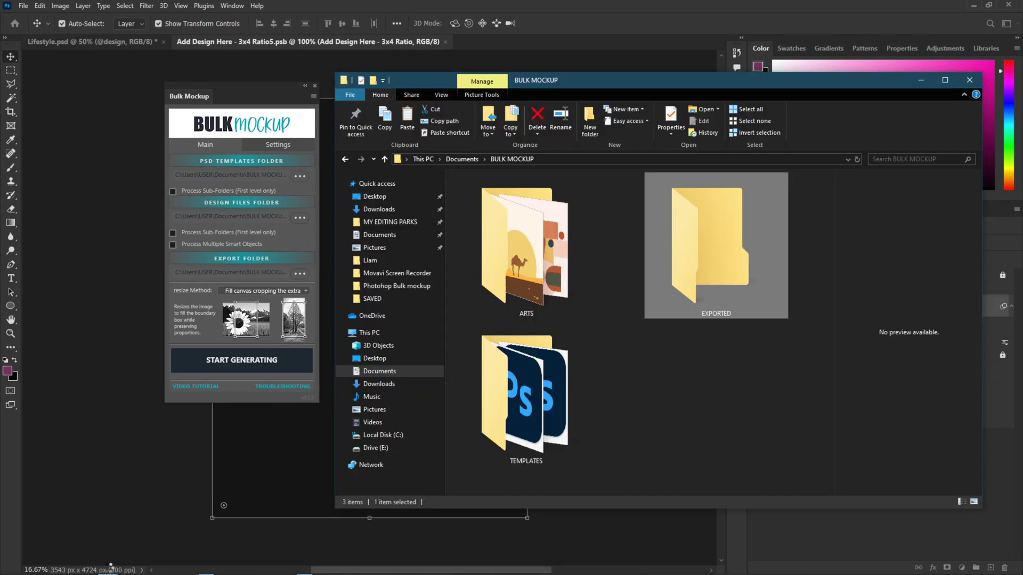
double_click(707, 287)
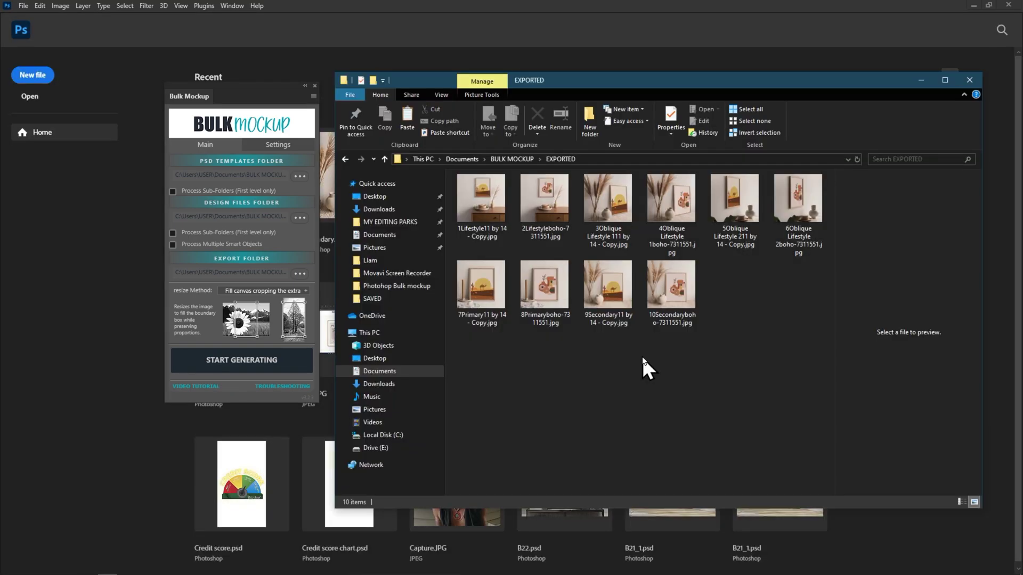
Maximize Explorer, show the mockups as extra large icons, and widen the preview pane
click(946, 80)
right_click(524, 215)
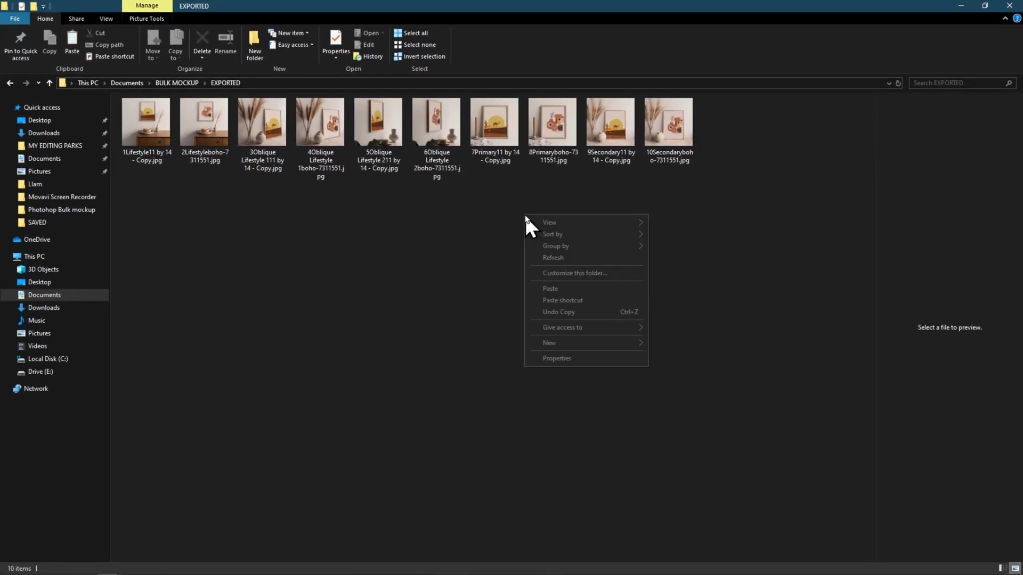
mouse_move(570, 223)
click(686, 222)
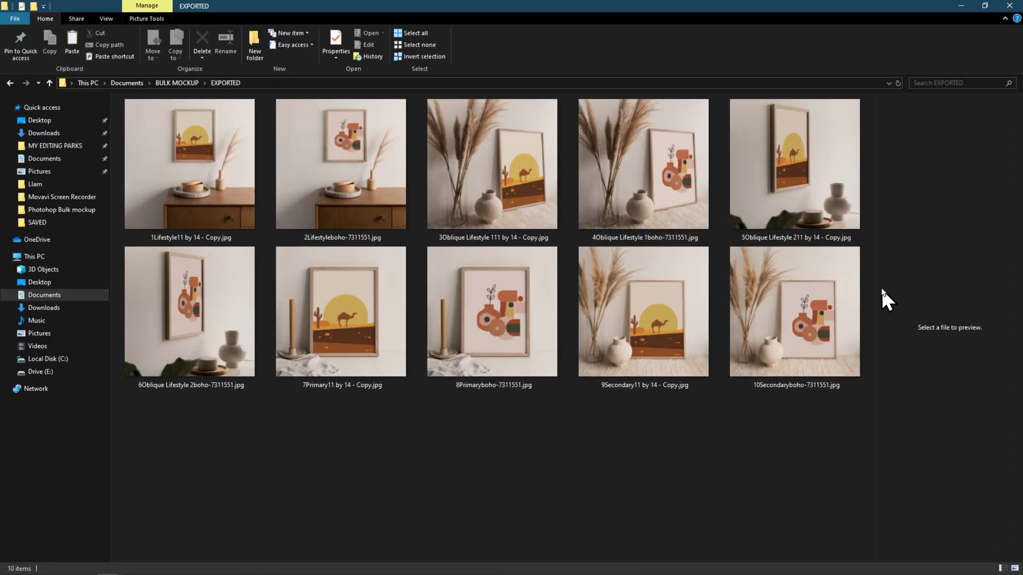
drag(875, 287, 721, 304)
Preview each camel and boho mockup: dresser, angled pampas, wall-hung, leaning scenes
click(176, 192)
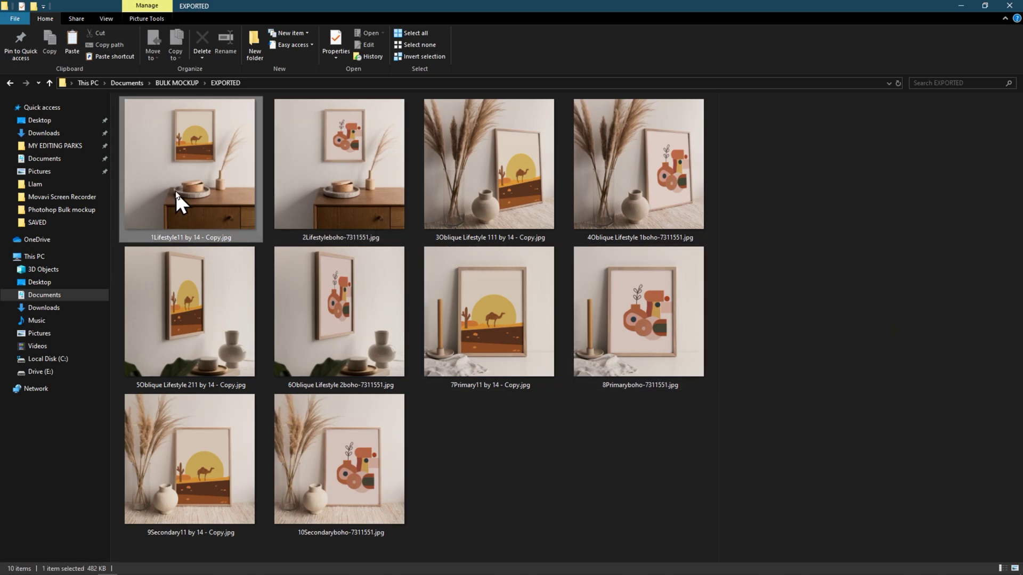
click(369, 178)
click(433, 179)
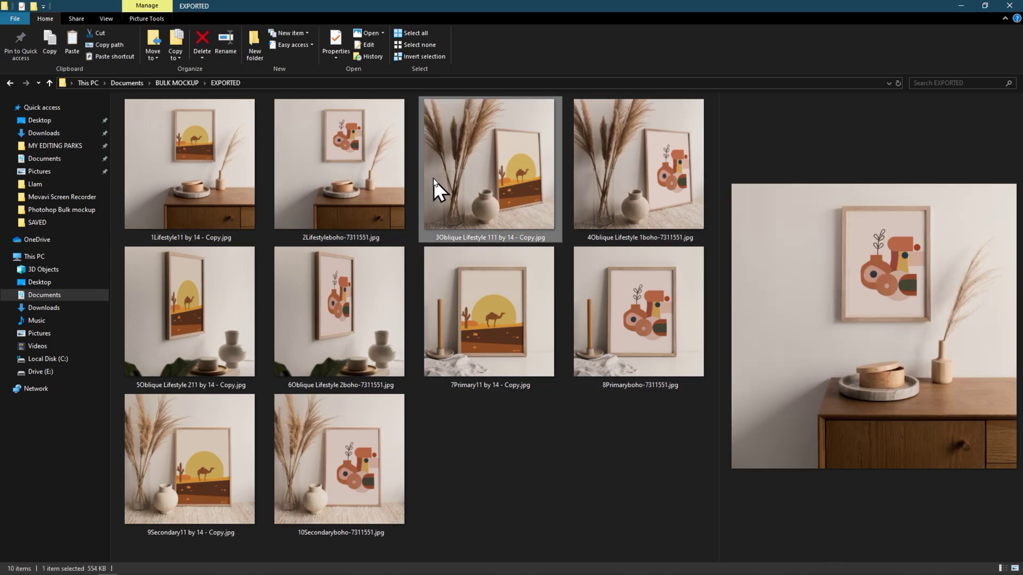
click(595, 181)
click(209, 299)
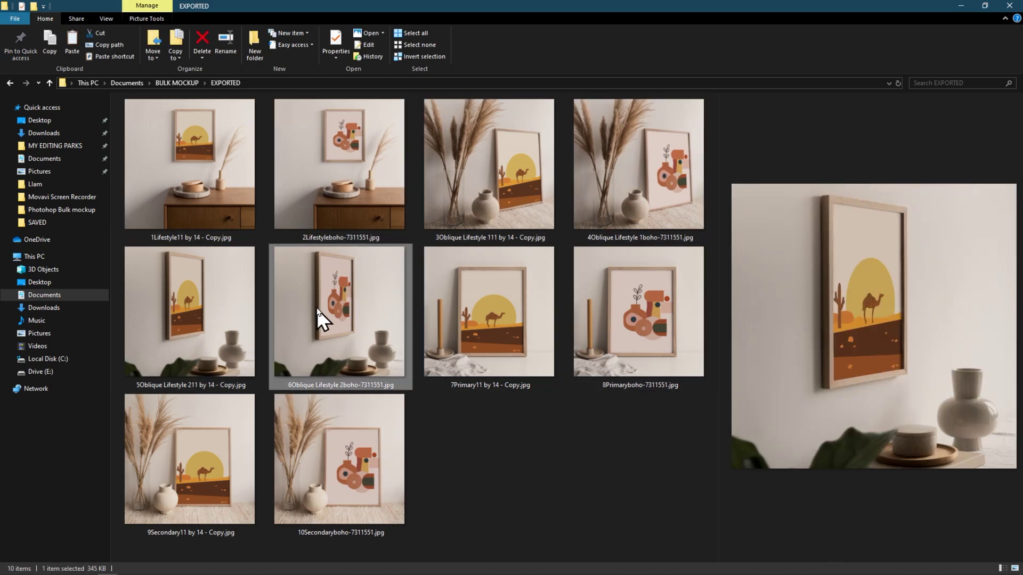
click(317, 309)
click(493, 315)
click(639, 322)
click(234, 447)
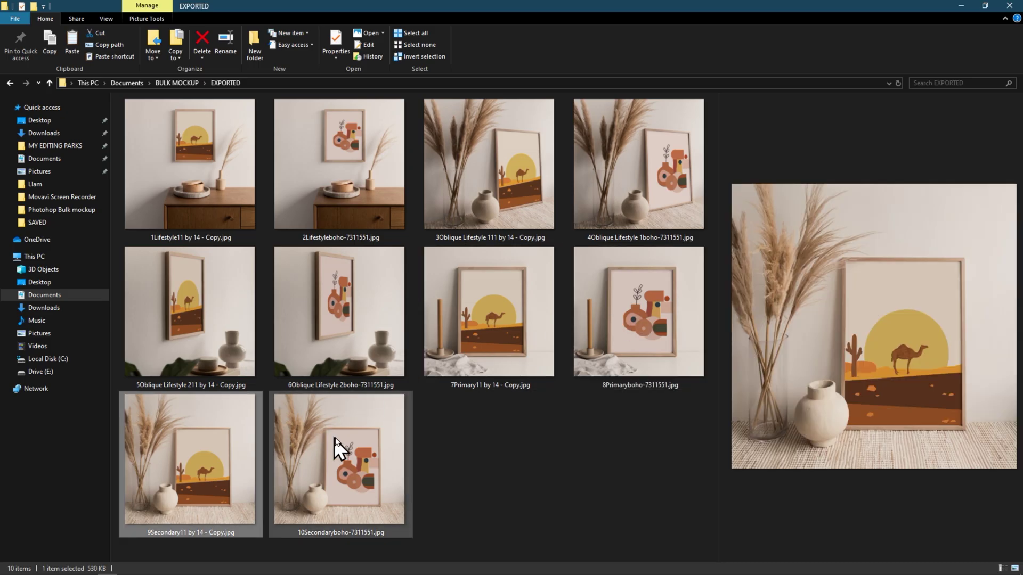